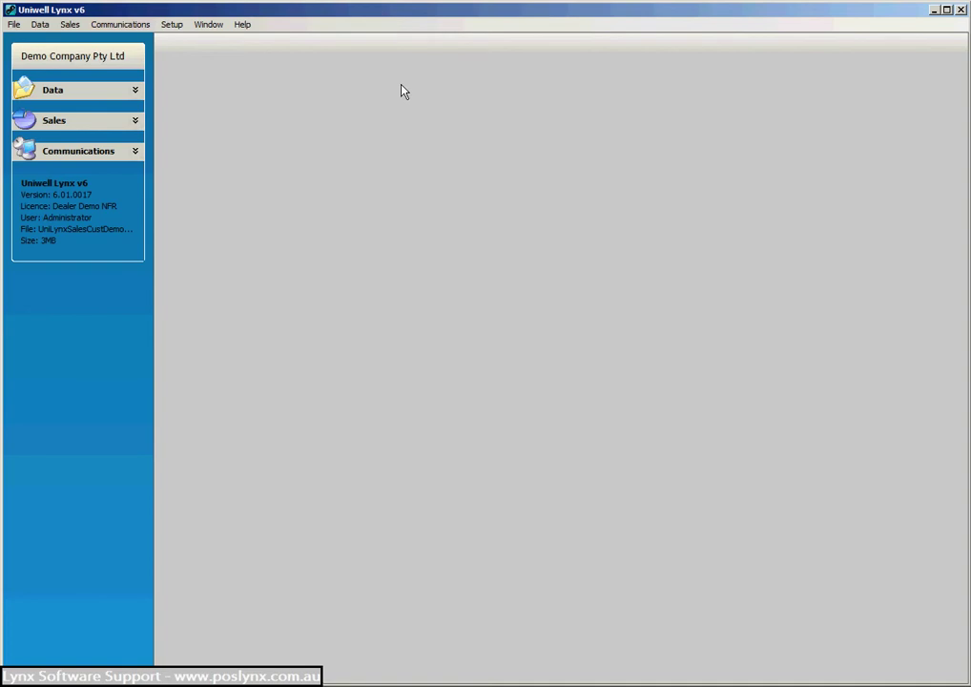
Keep Media 2 as Customer Charge Media #1 in the program preferences and save them.
left_click(179, 27)
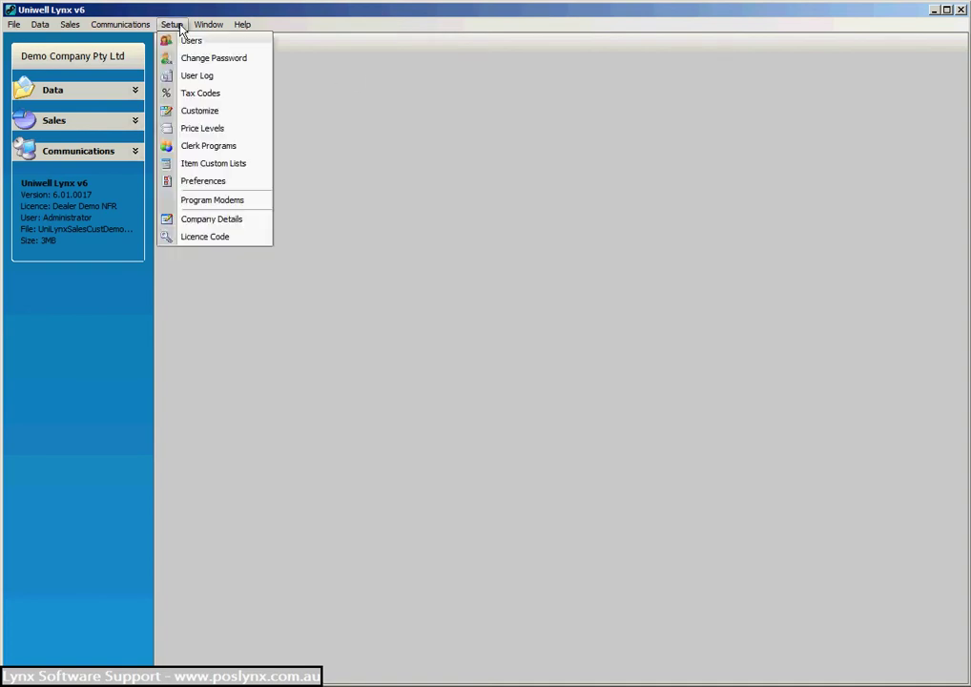
left_click(202, 183)
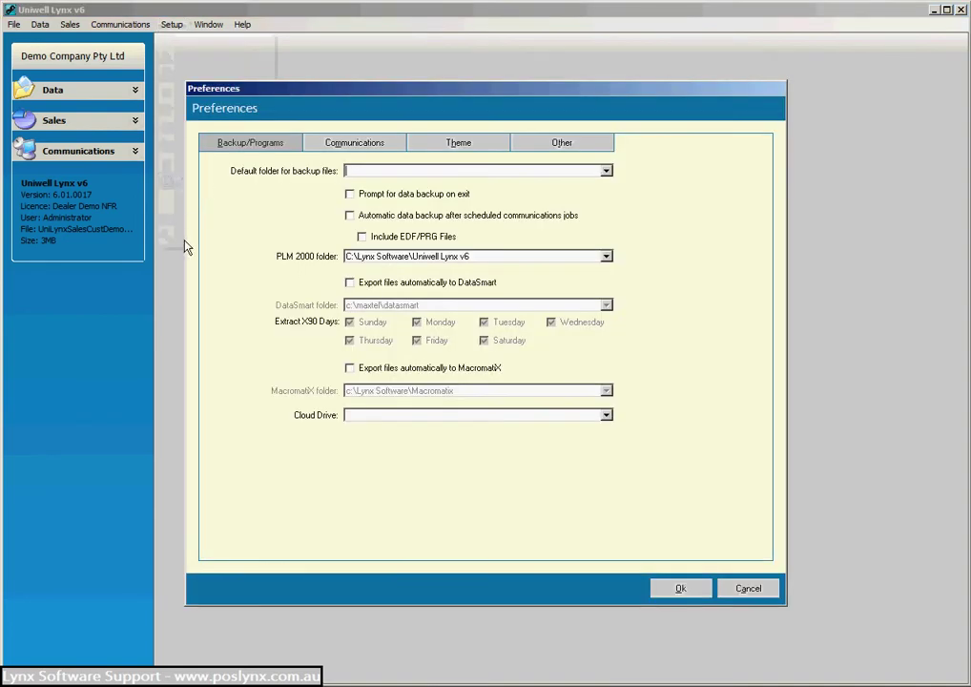
left_click(583, 147)
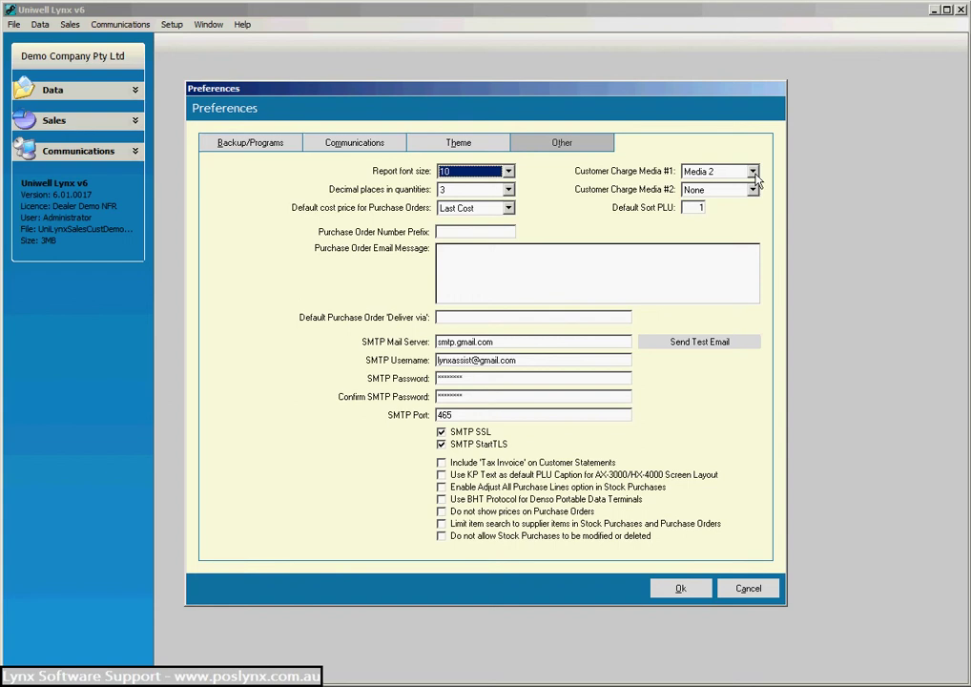
left_click(752, 173)
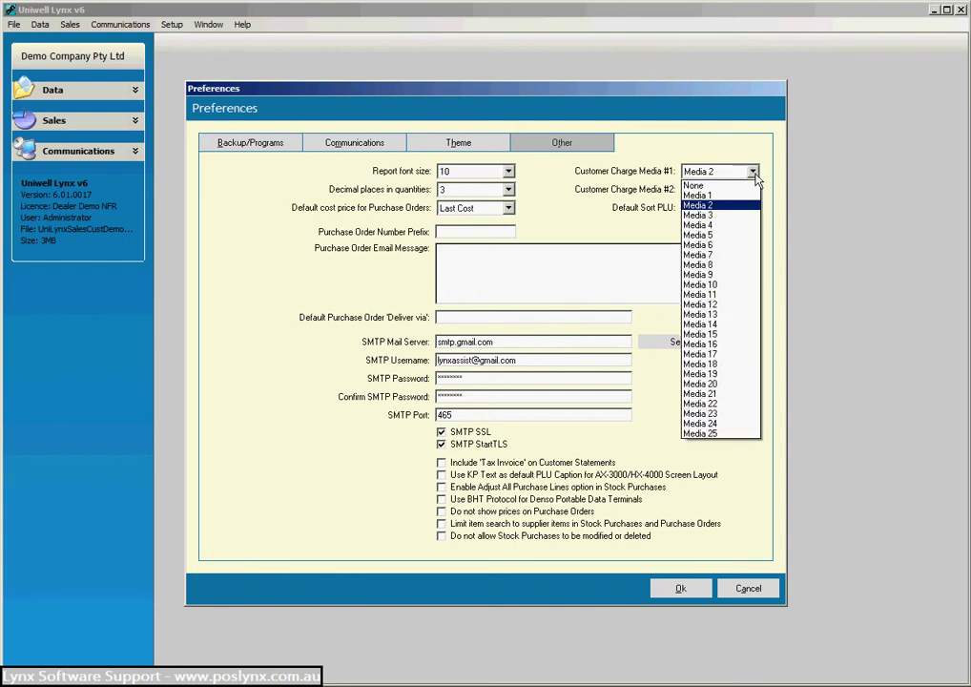
left_click(752, 174)
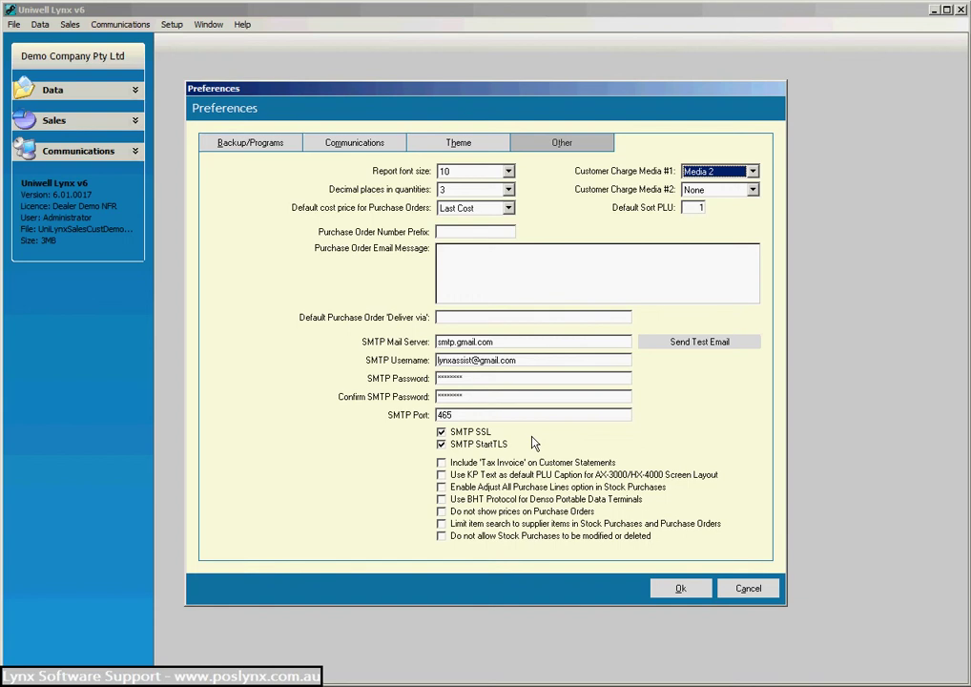
left_click(678, 588)
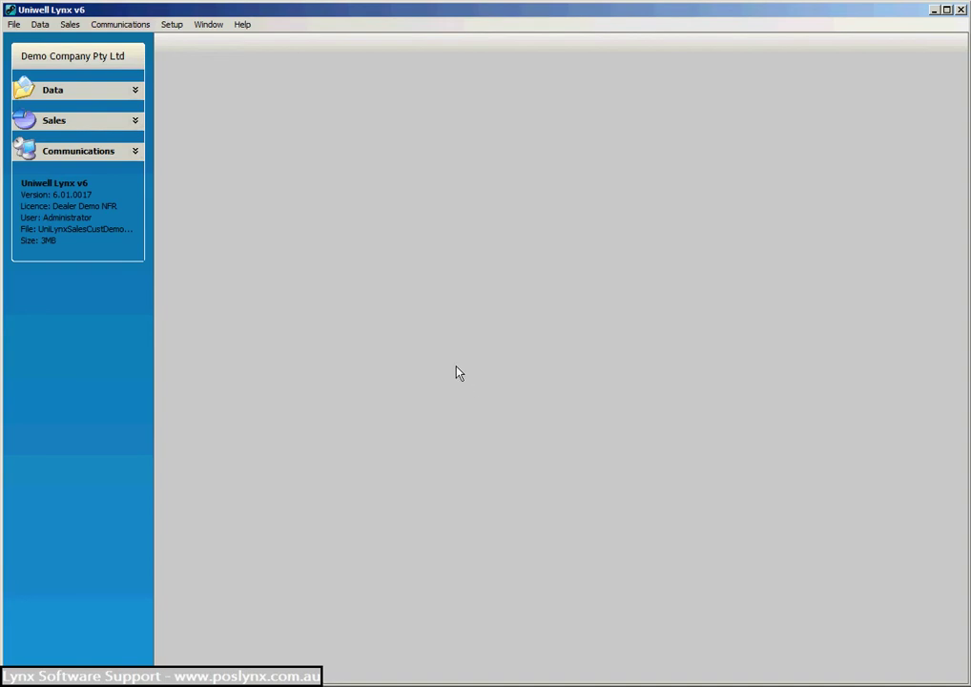
Add a customer with a phone-number code, the customer's full name and e-mail address.
left_click(41, 25)
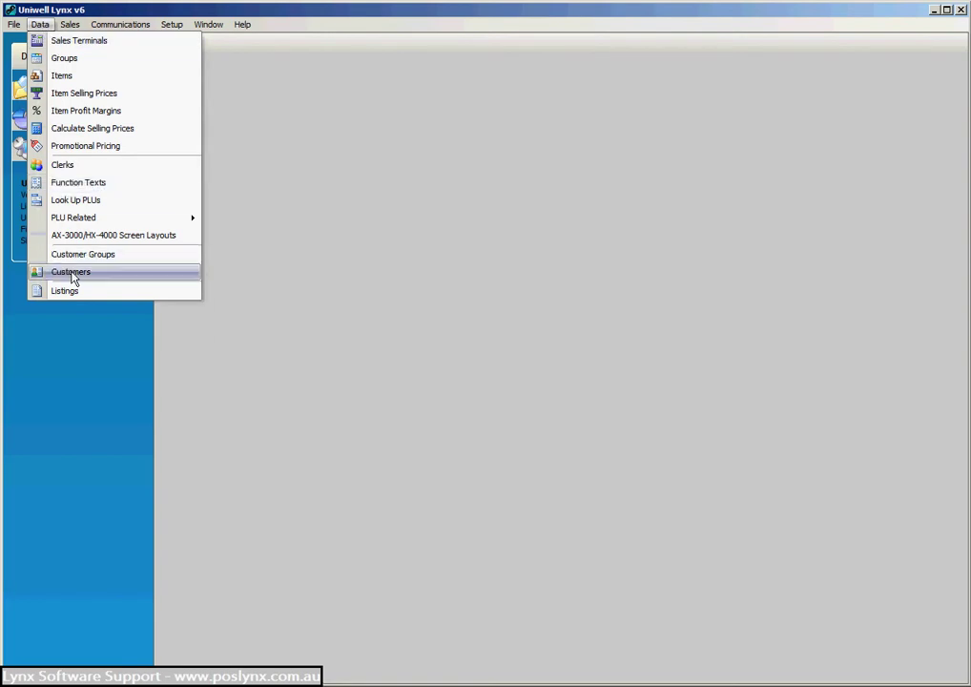
left_click(71, 273)
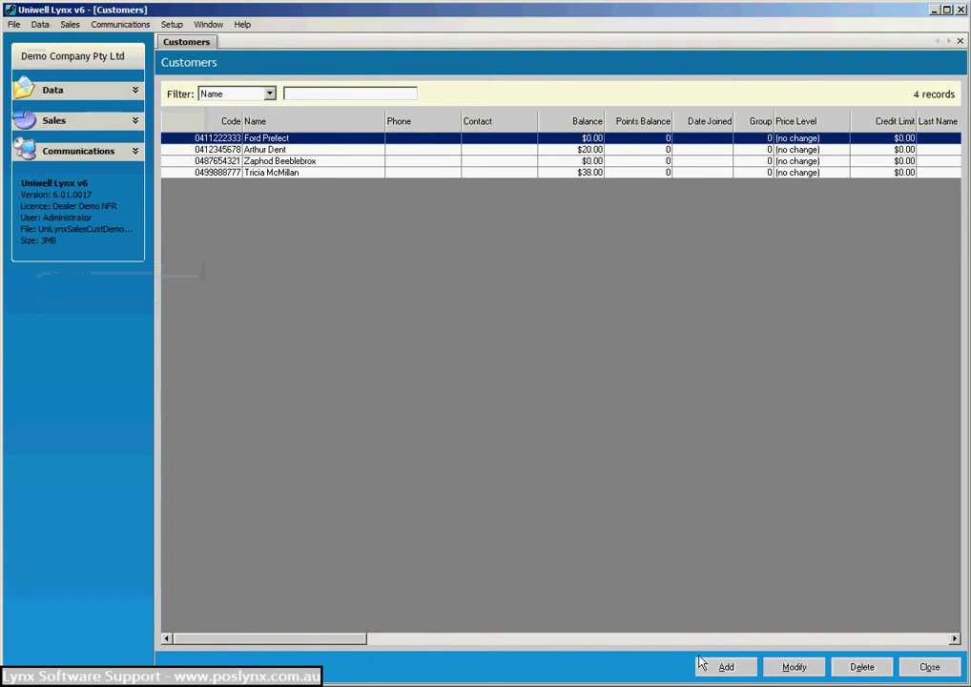
left_click(727, 667)
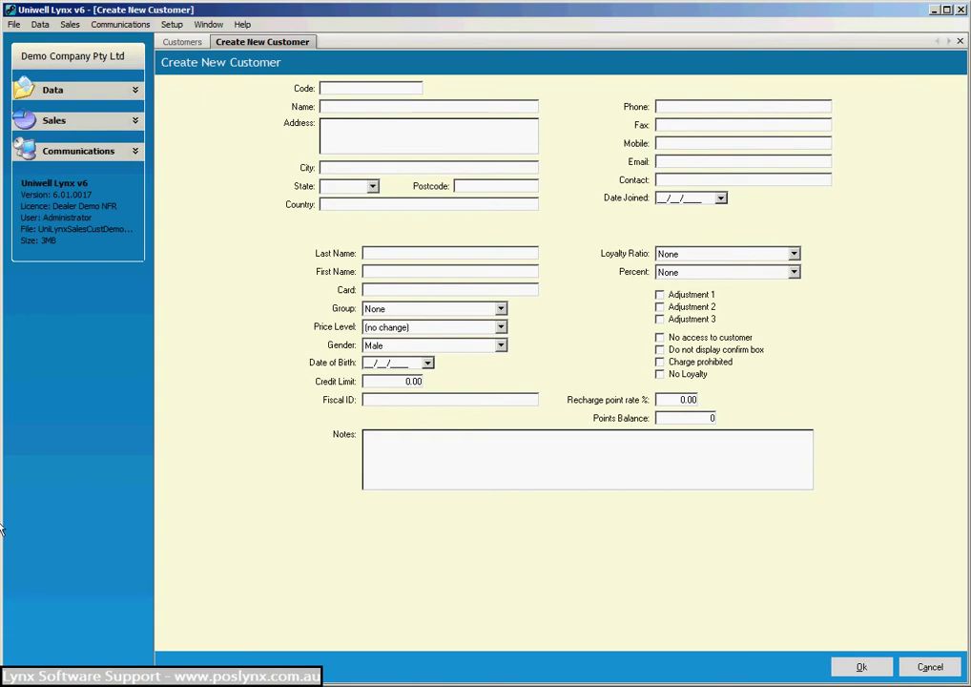
key("Tab")
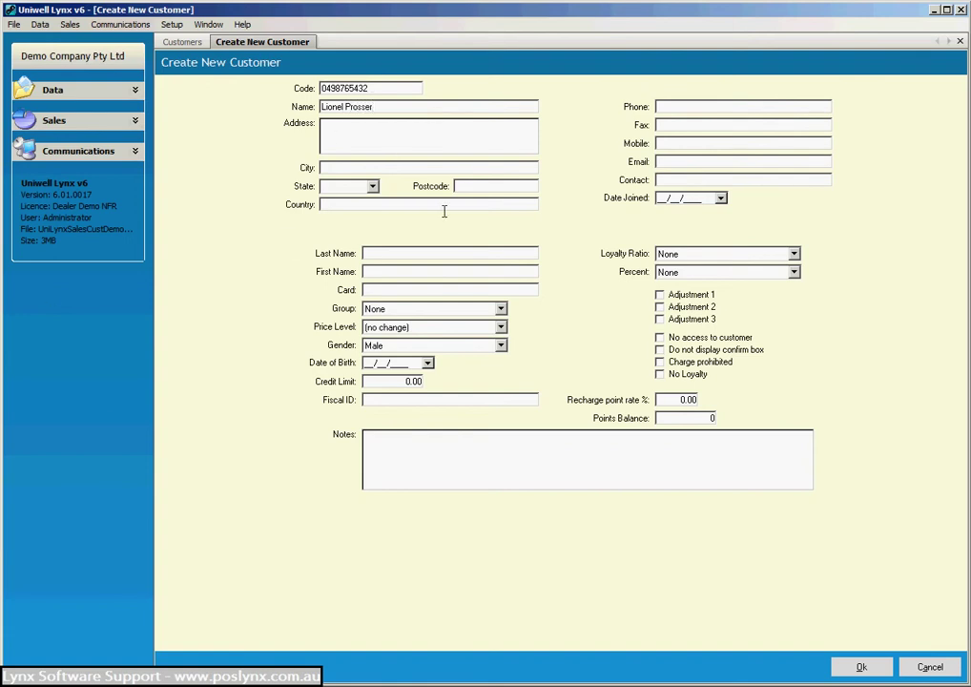
left_click(704, 162)
left_click(874, 669)
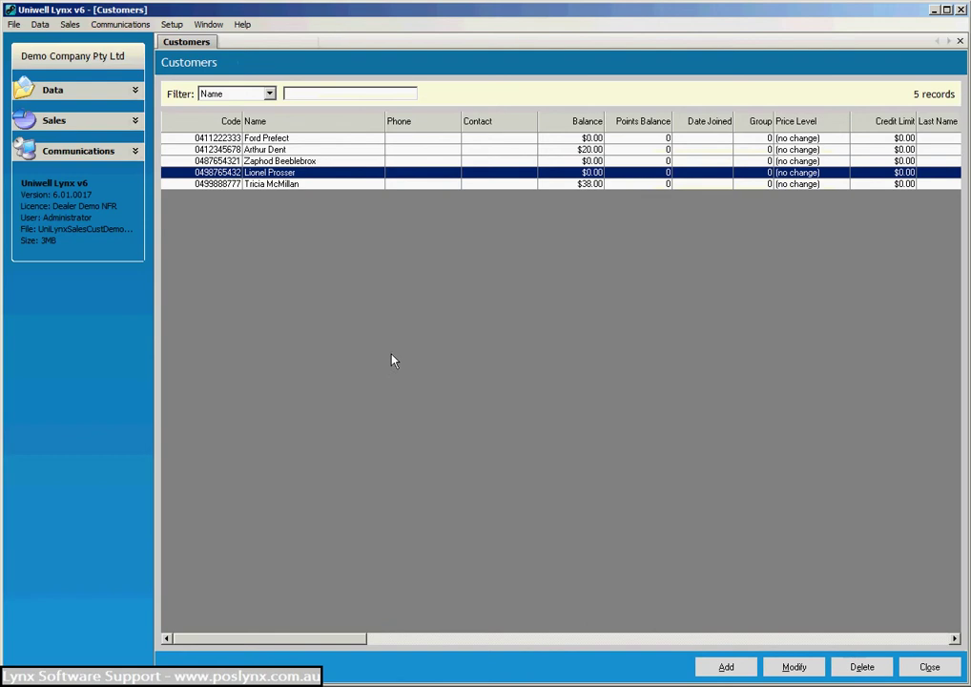
Send the Customers program data to the DX-795 terminal and confirm the send.
left_click(927, 667)
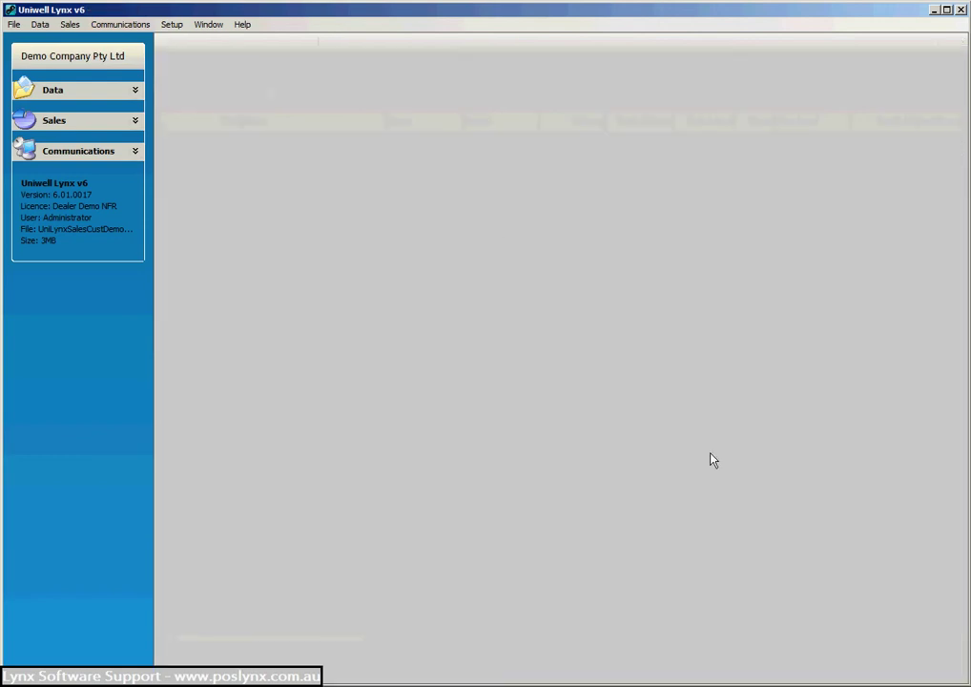
left_click(123, 26)
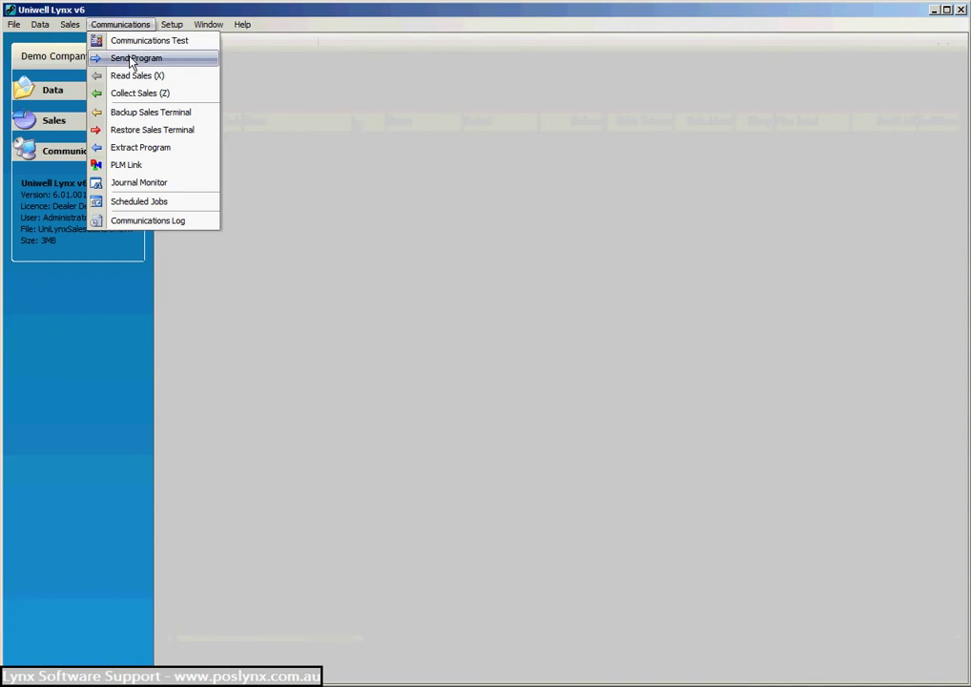
left_click(133, 59)
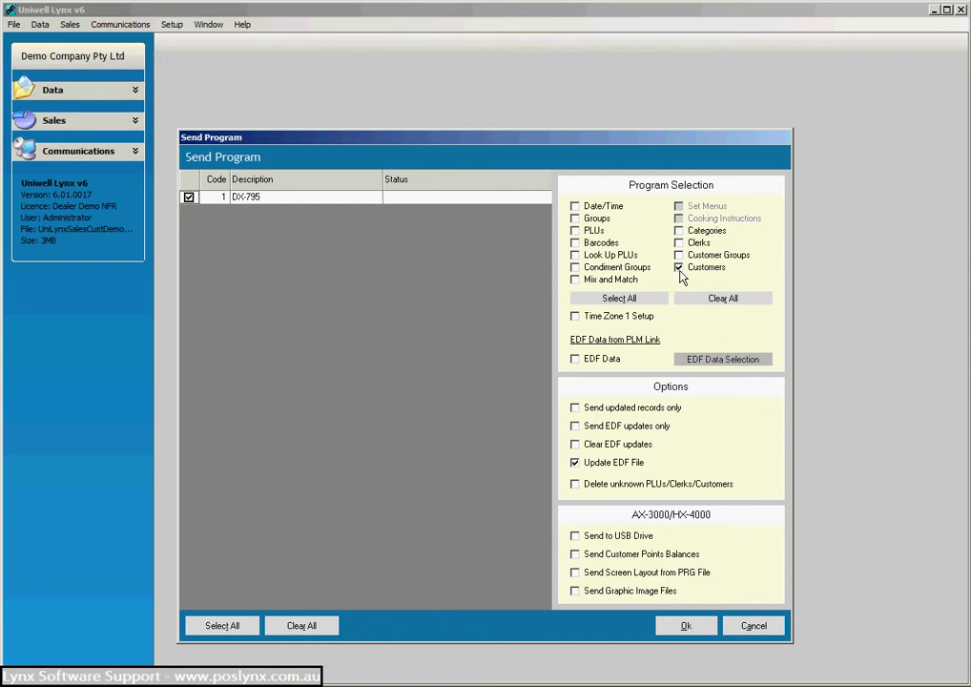
left_click(687, 626)
left_click(584, 451)
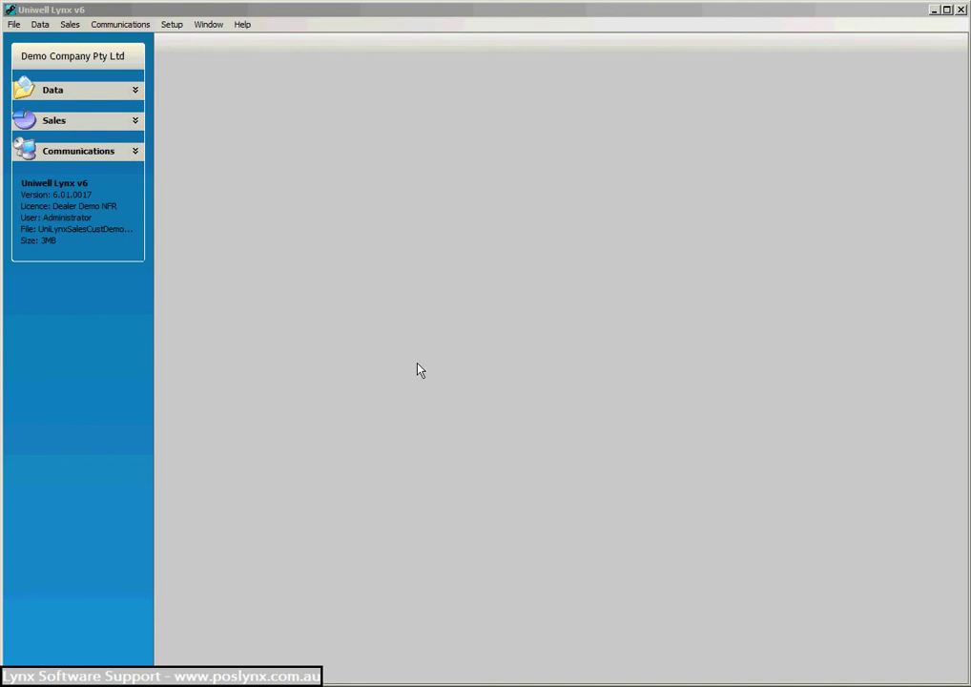
Collect Z sales from the DX-795 dated 24/12/2014 with Process Sales Batches ticked.
left_click(118, 24)
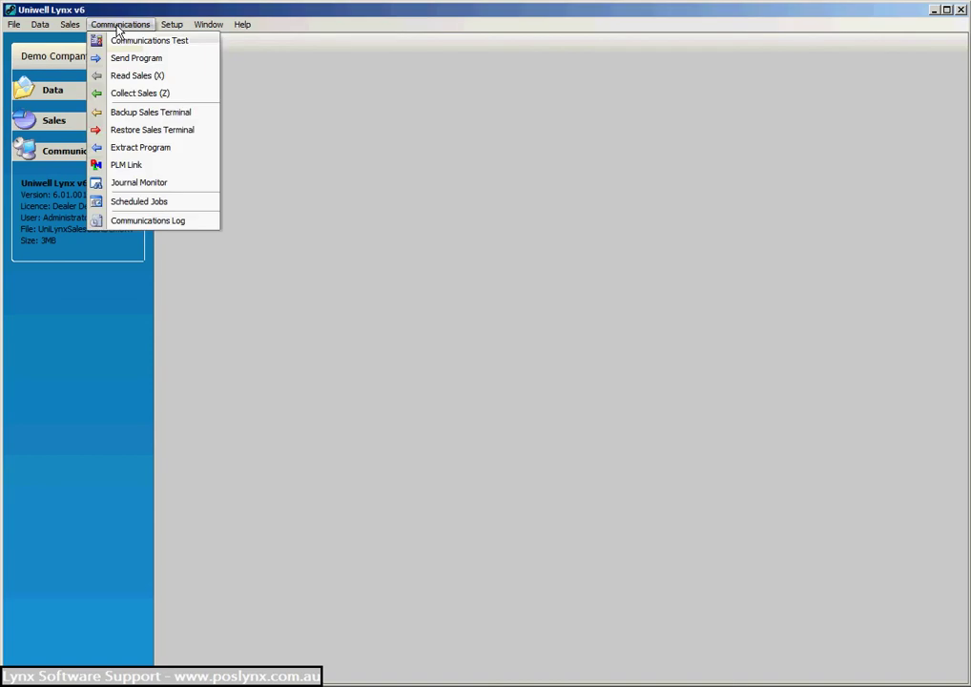
left_click(144, 95)
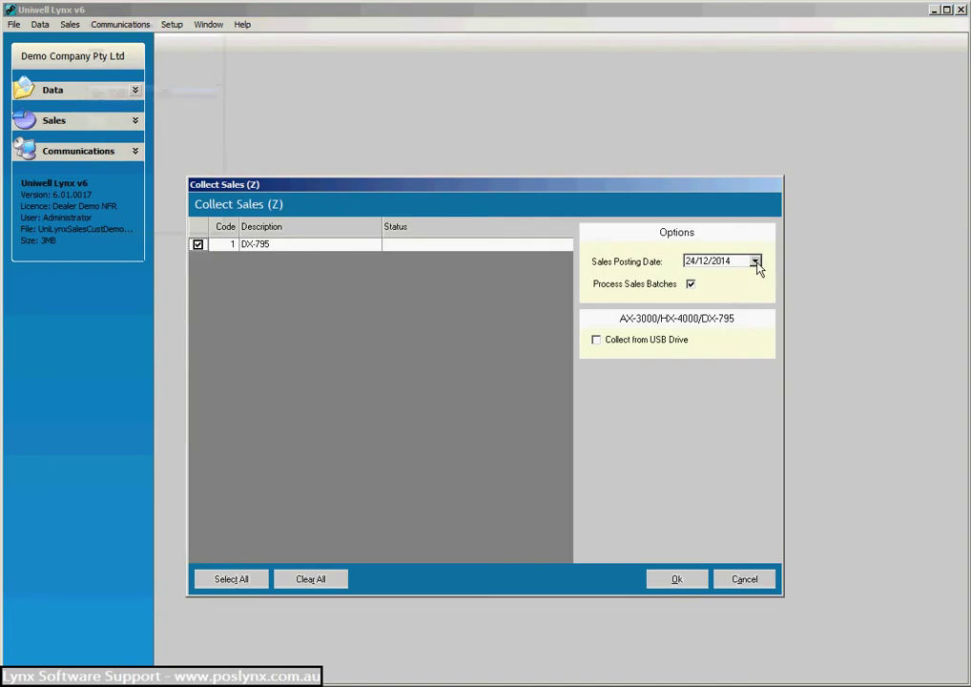
left_click(682, 579)
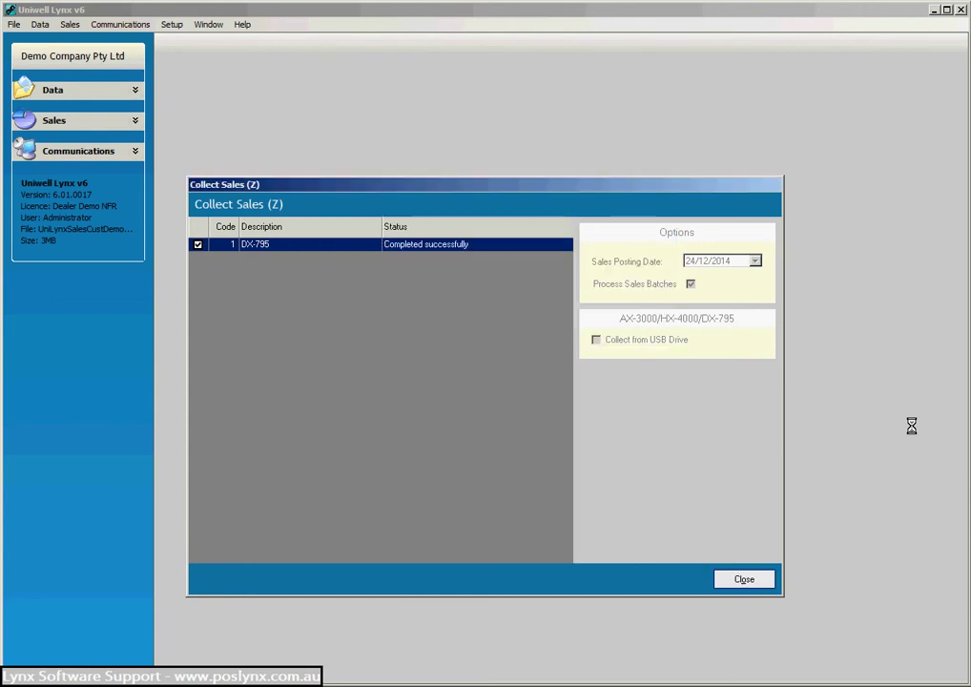
left_click(749, 581)
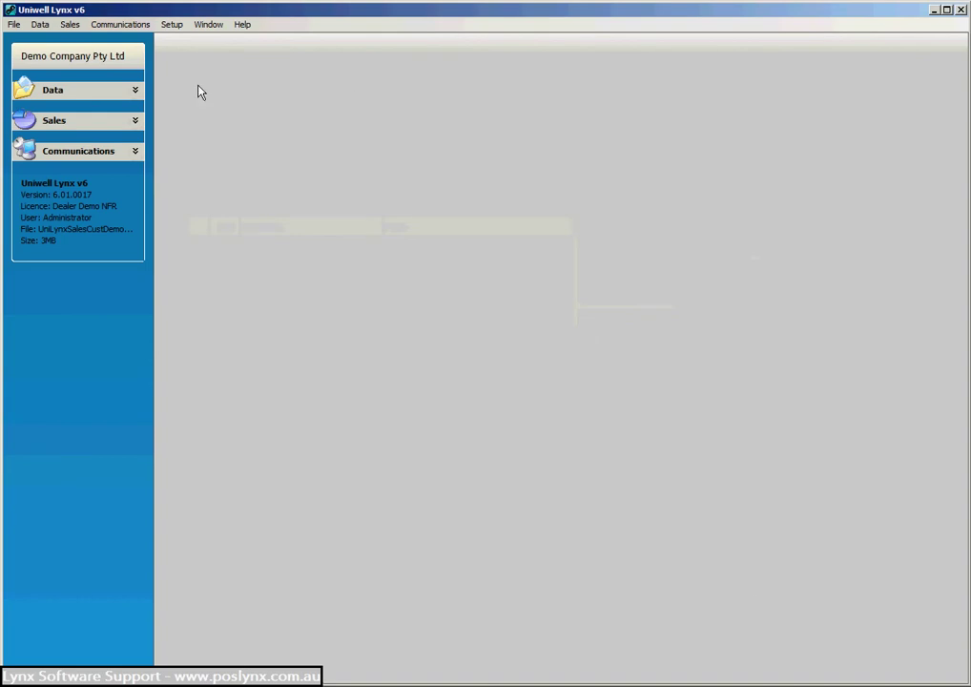
Preview the All Dates Customer Transaction report, showing $209.20 invoiced and $41.40 paid.
left_click(69, 26)
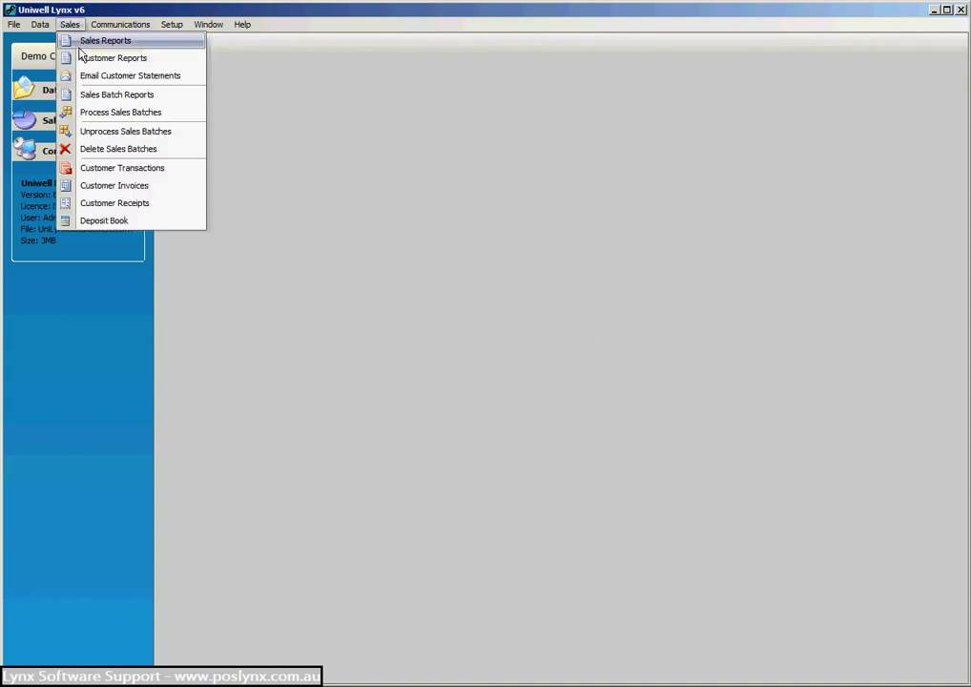
left_click(84, 58)
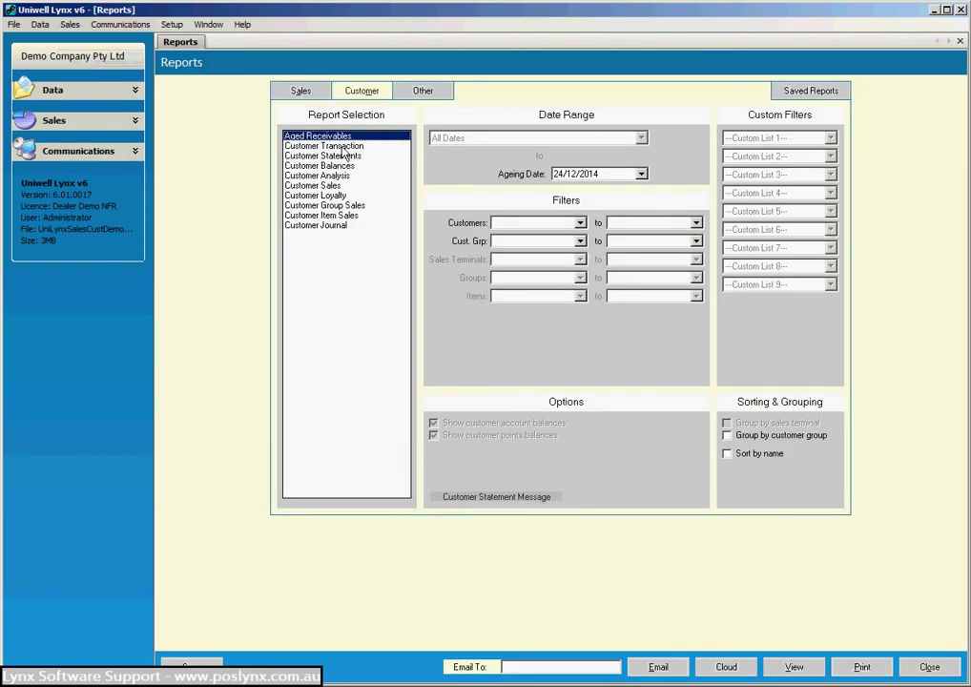
left_click(342, 147)
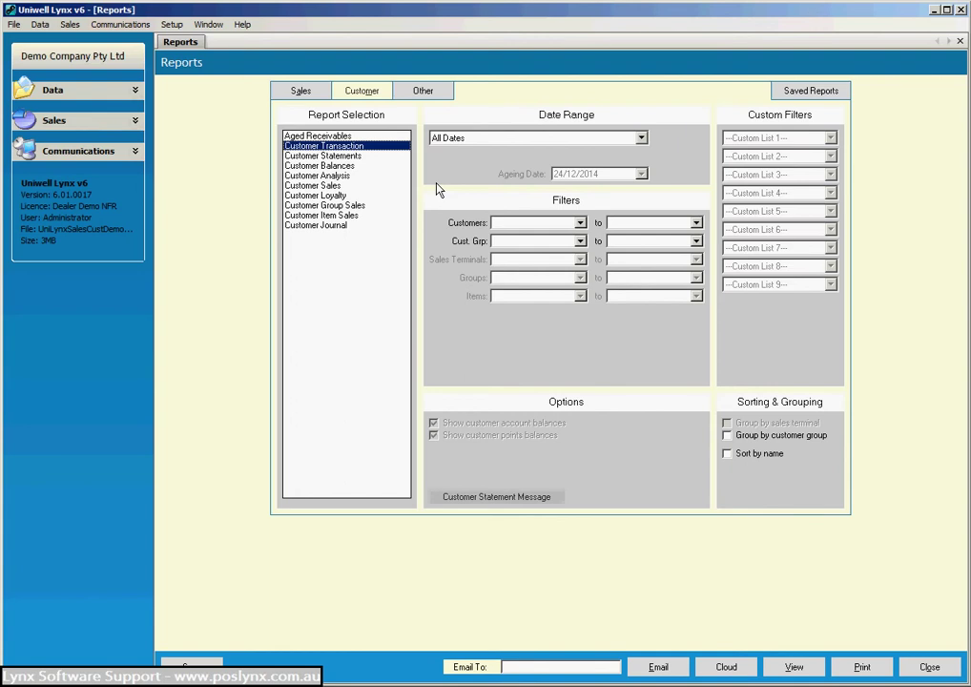
left_click(796, 668)
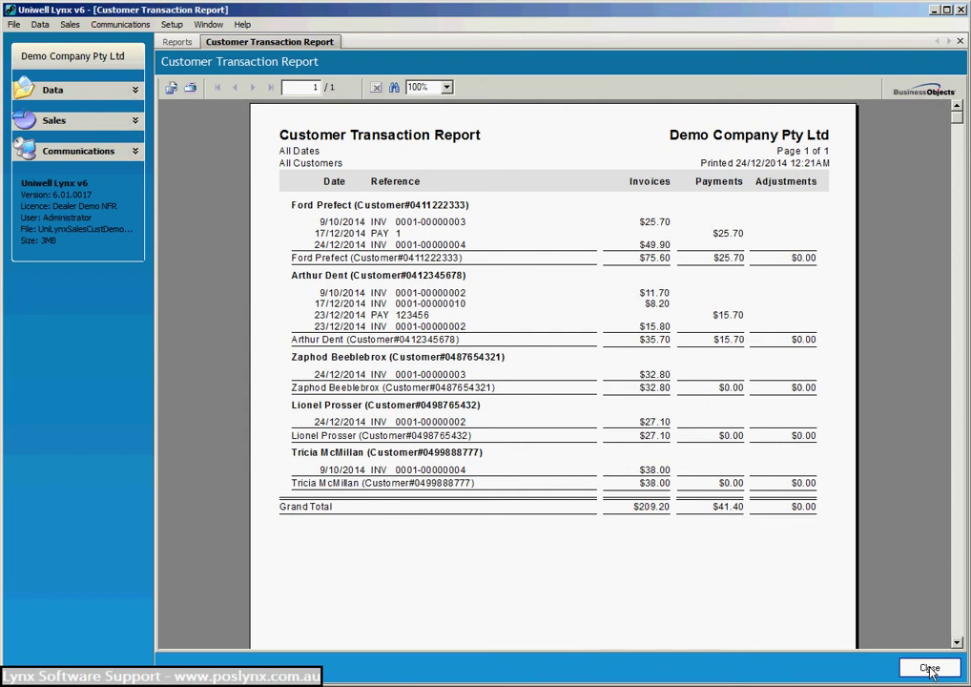
Preview Customer Statements with the date range set to Month to Date.
left_click(929, 669)
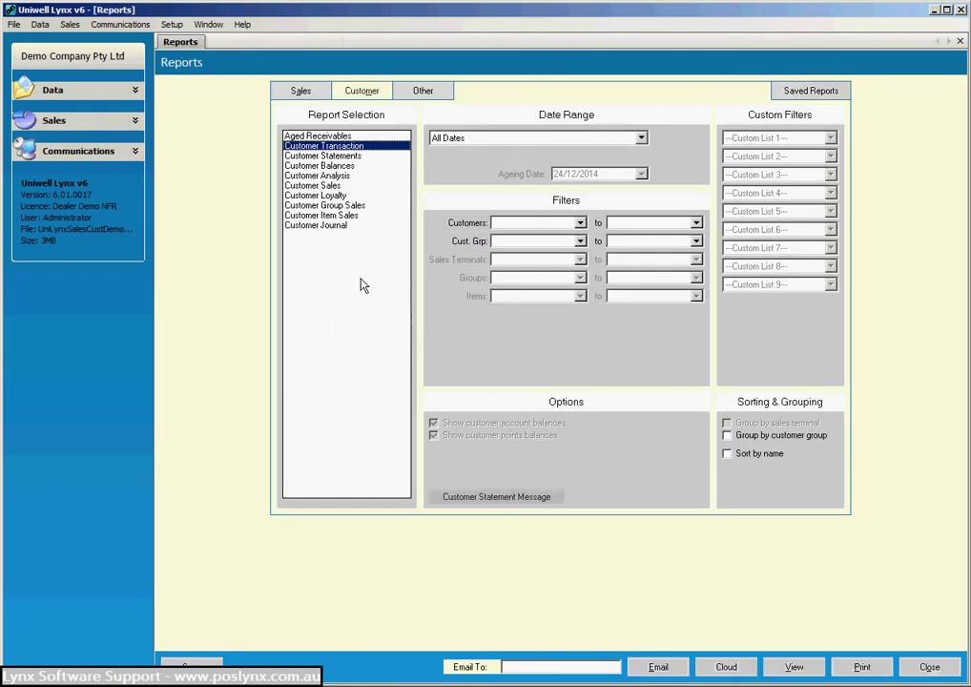
left_click(322, 157)
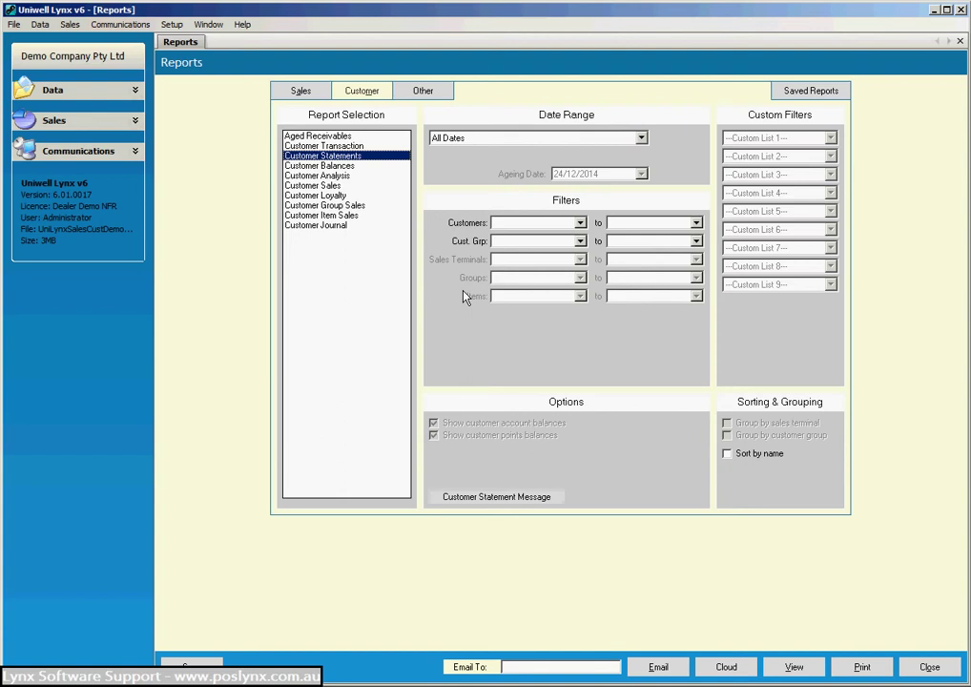
left_click(641, 139)
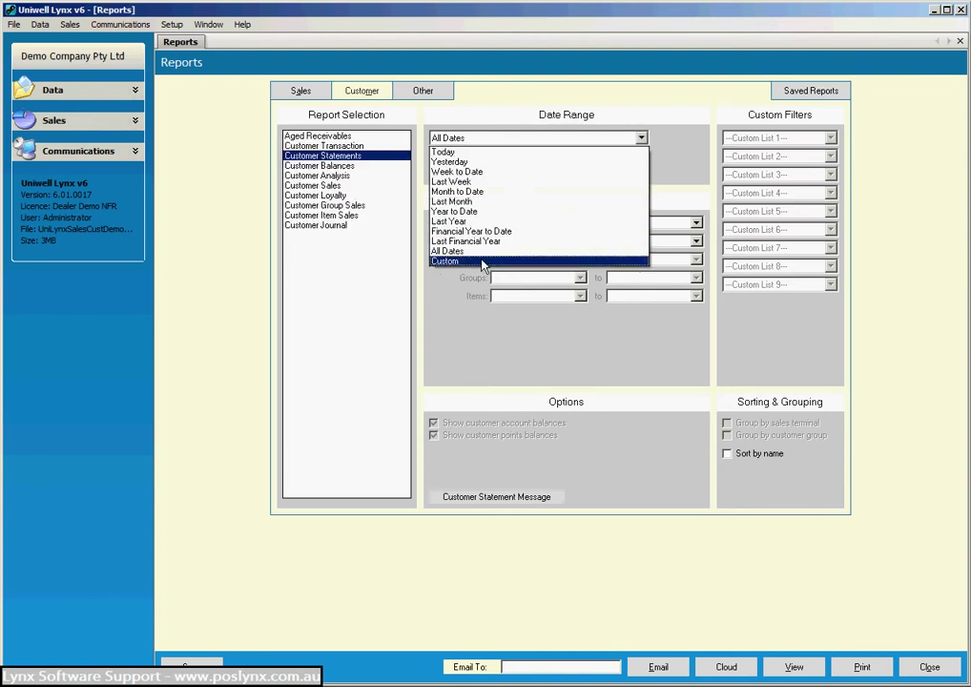
left_click(475, 191)
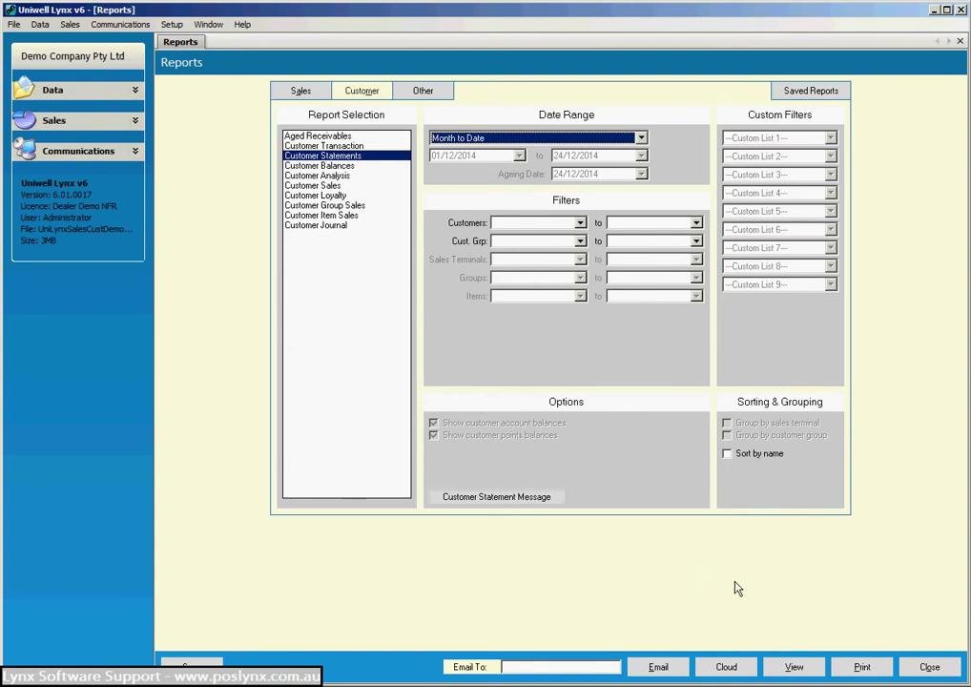
left_click(794, 668)
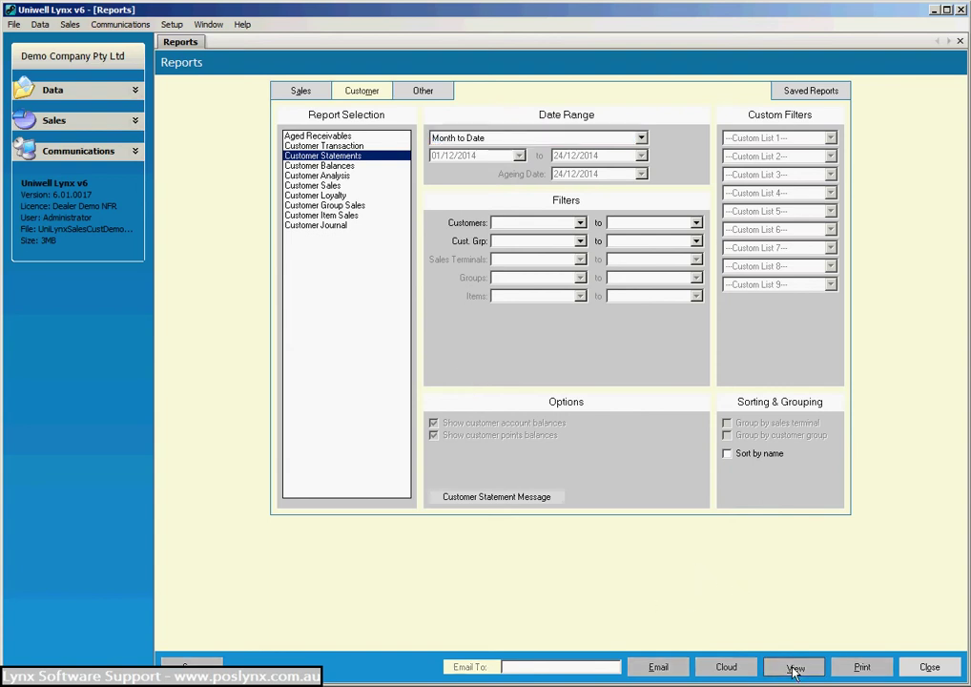
Zoom to Whole Page, page through the five statements, and close the preview.
left_click(445, 87)
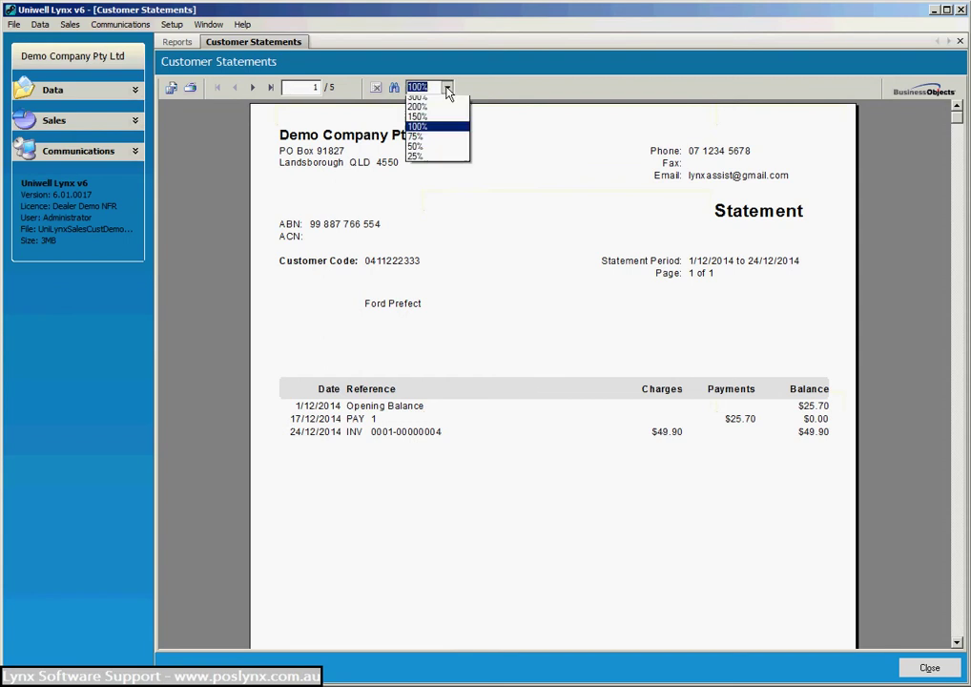
left_click(438, 112)
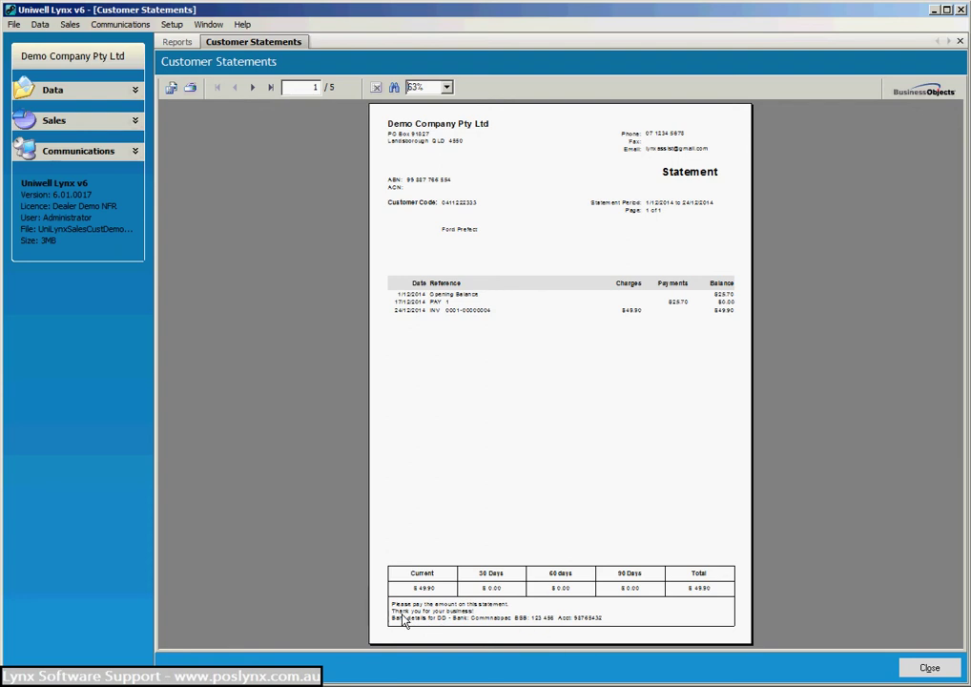
left_click(254, 87)
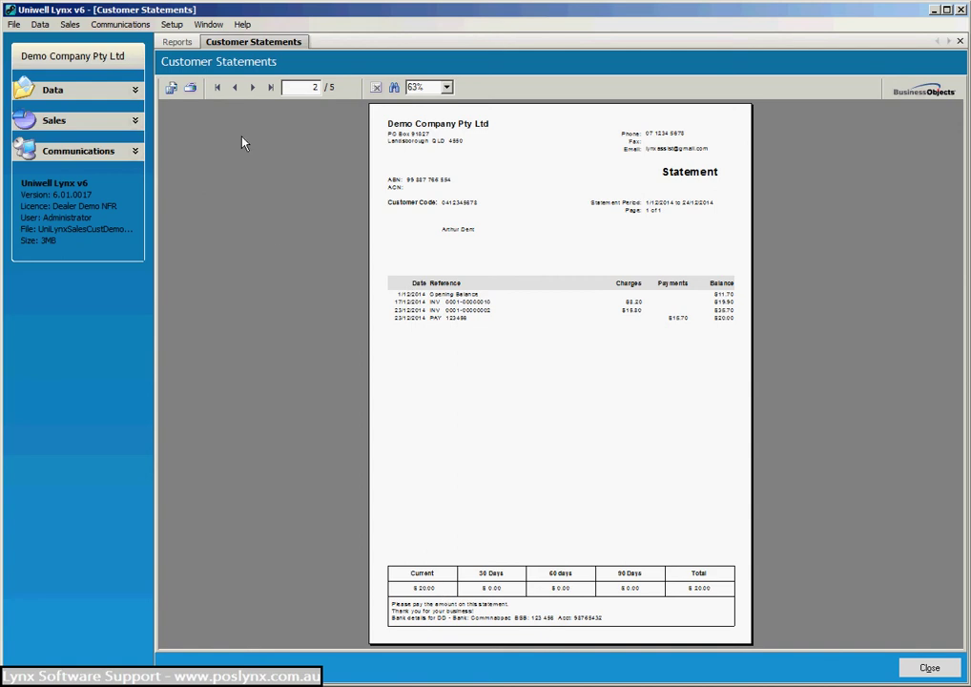
left_click(253, 88)
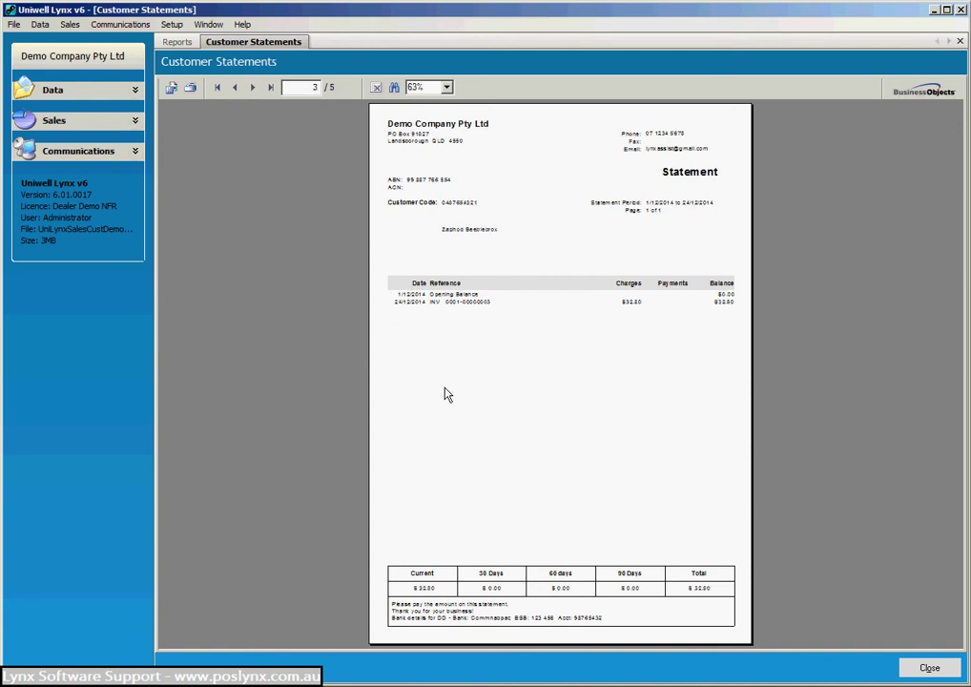
left_click(251, 88)
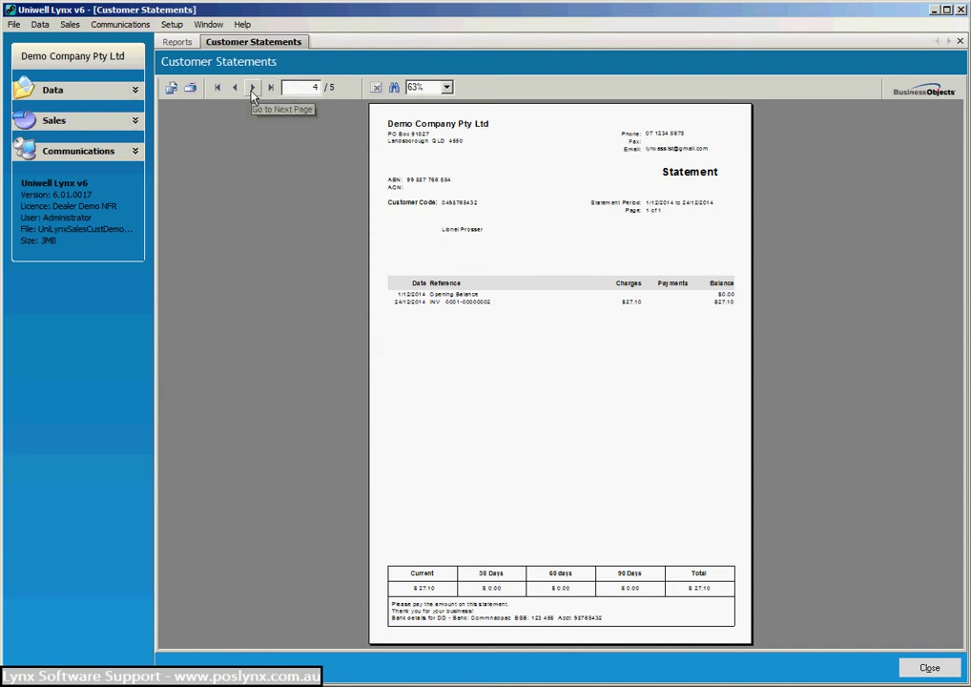
left_click(928, 666)
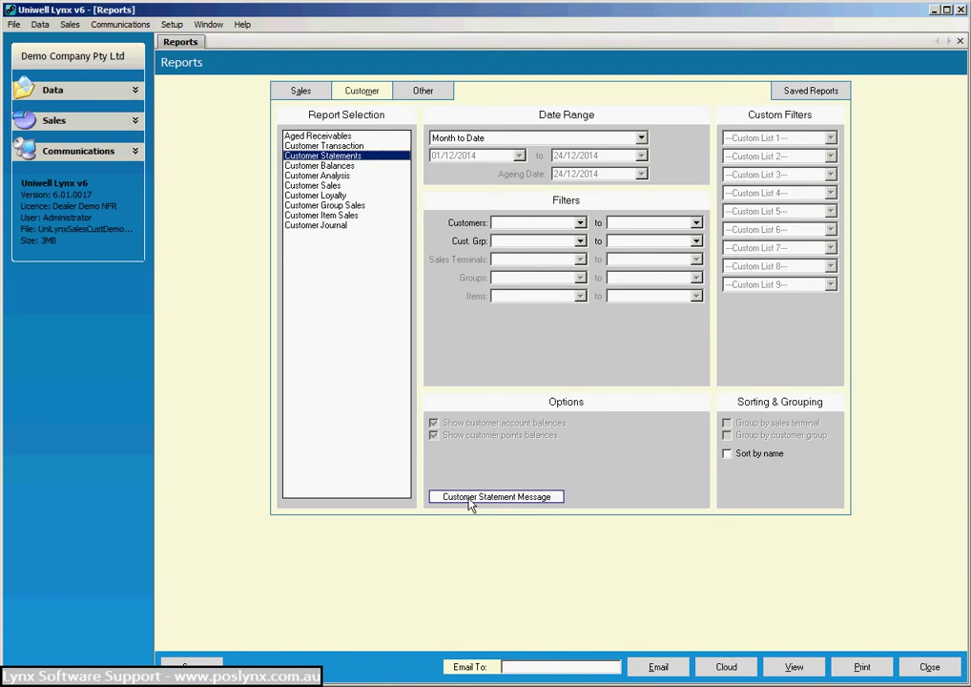
left_click(470, 497)
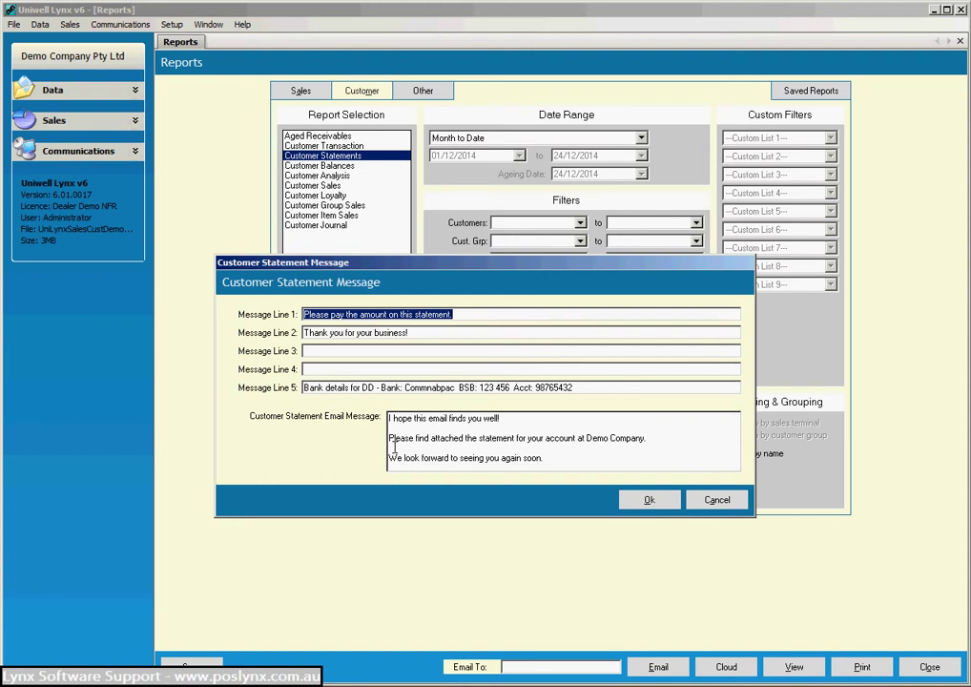
left_click(650, 502)
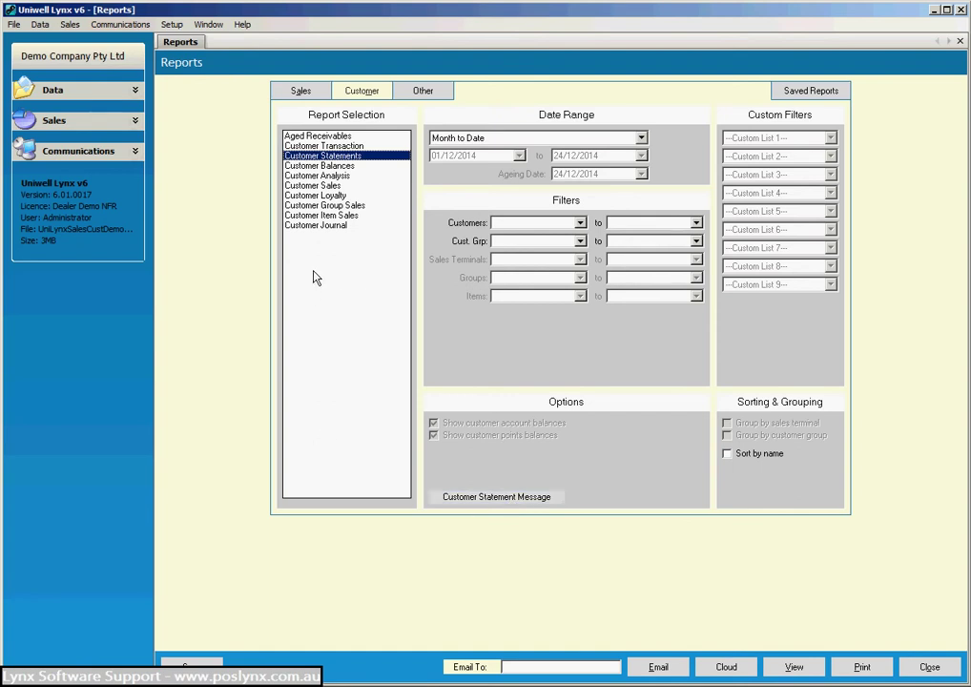
Preview the Customer Journal report with the date range set to All Dates.
left_click(320, 226)
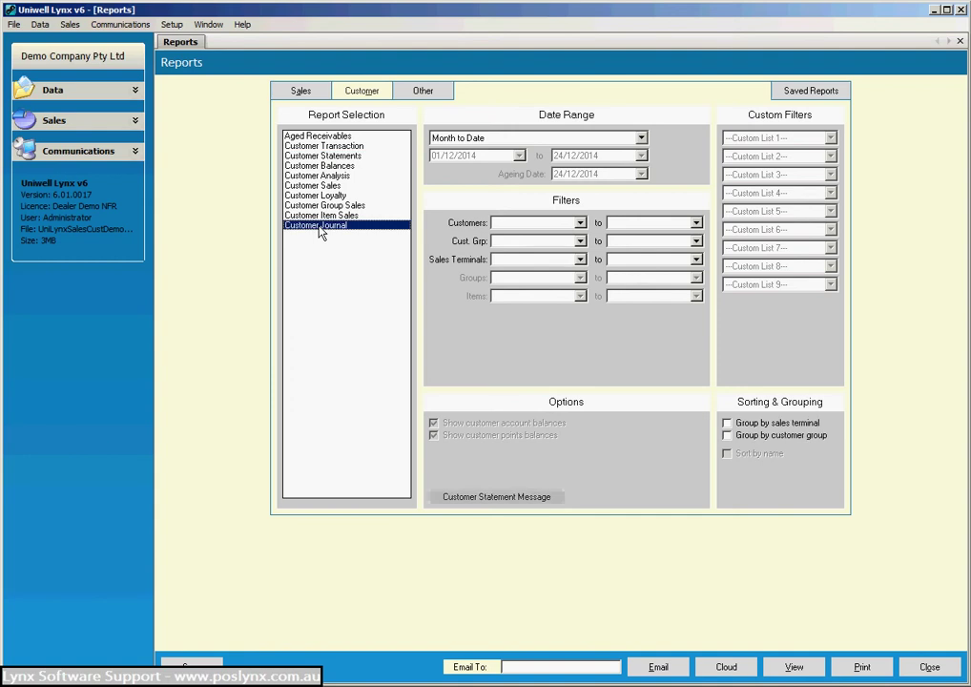
left_click(640, 137)
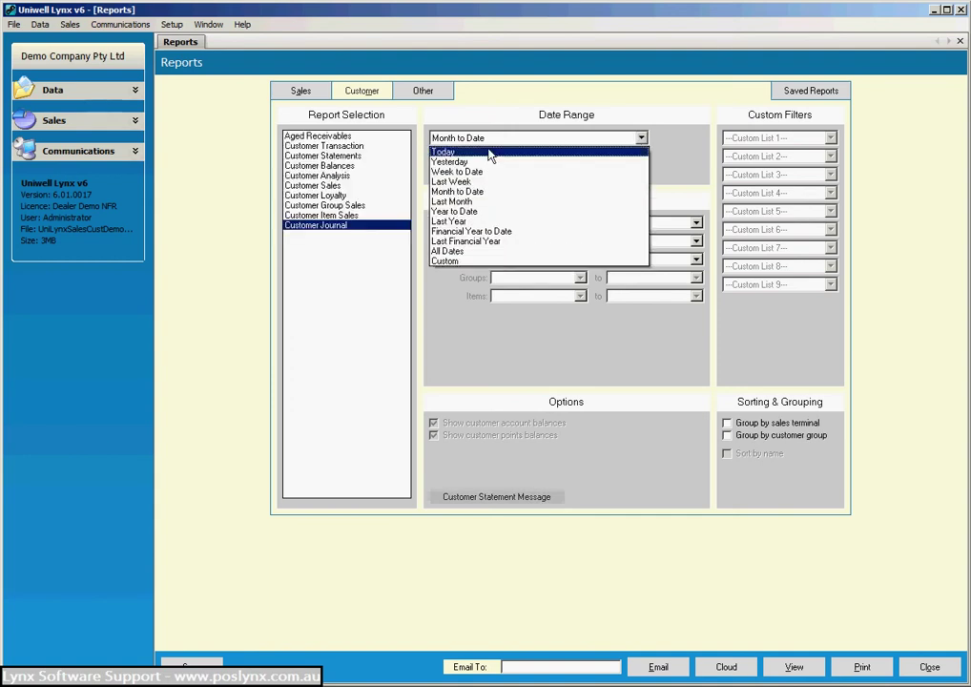
left_click(448, 251)
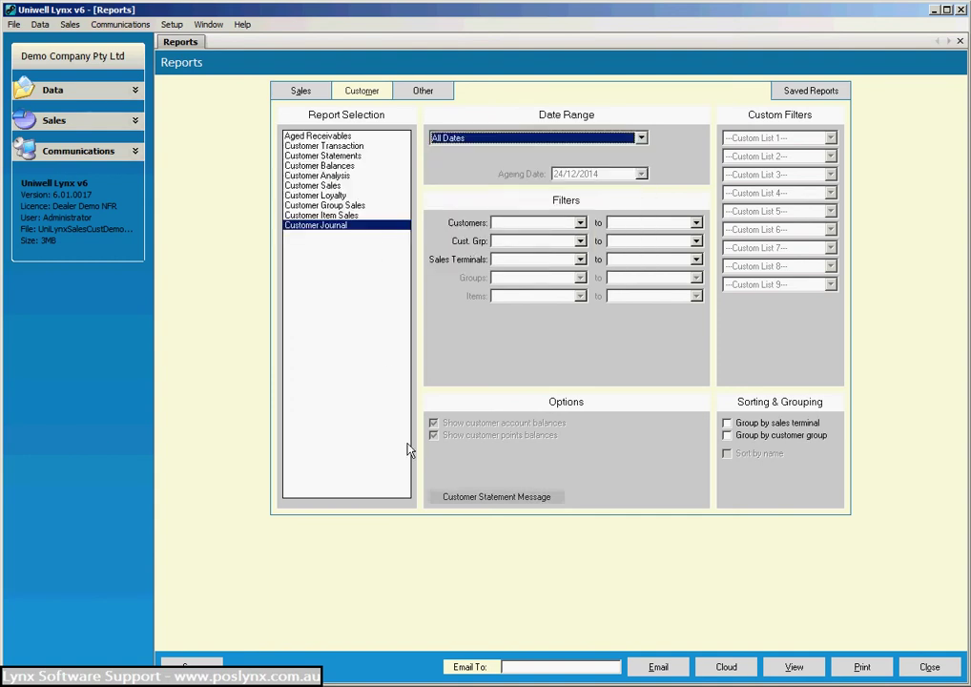
left_click(791, 667)
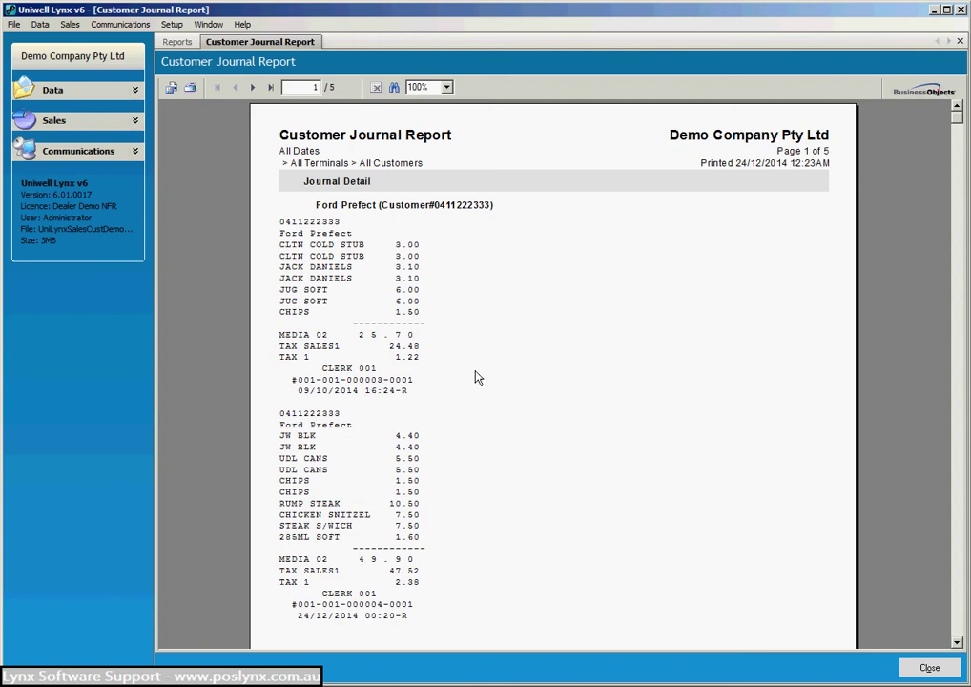
Page through all five journal pages, then close the preview.
left_click(253, 87)
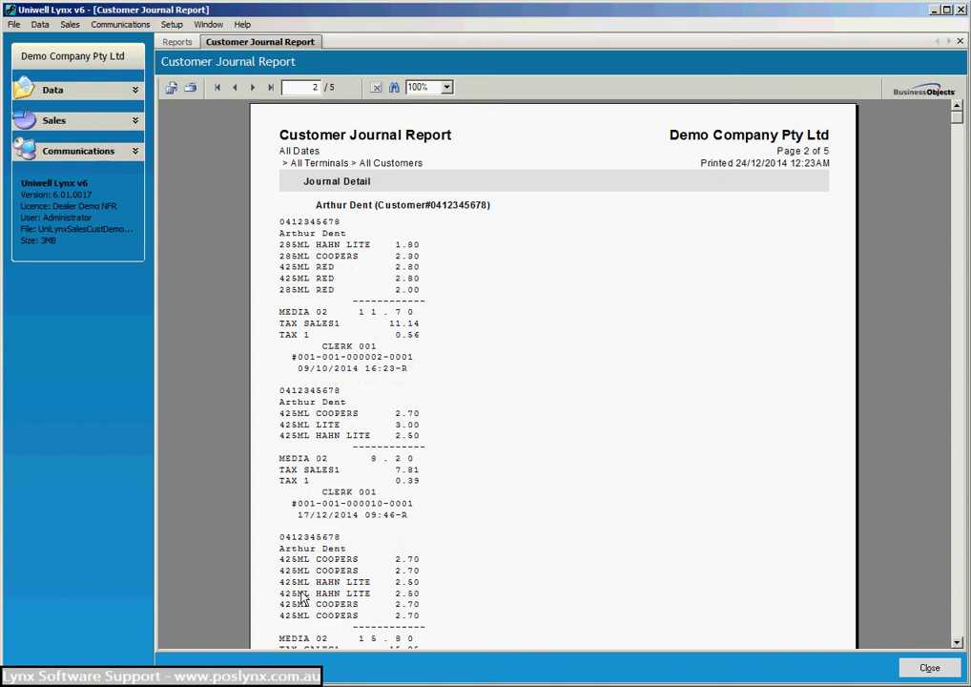
left_click(251, 87)
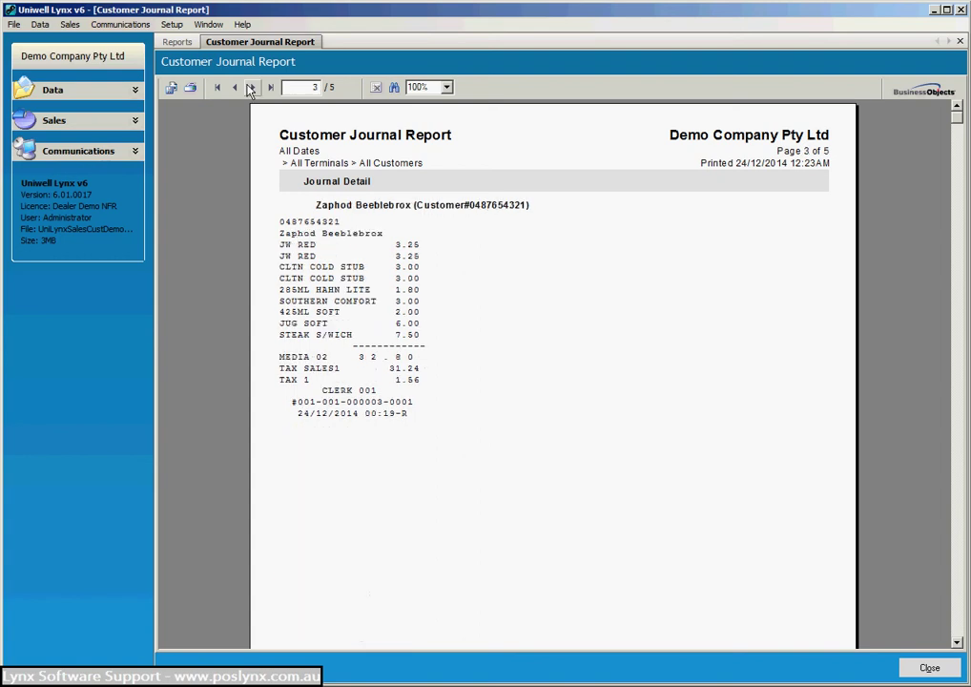
left_click(251, 88)
left_click(251, 88)
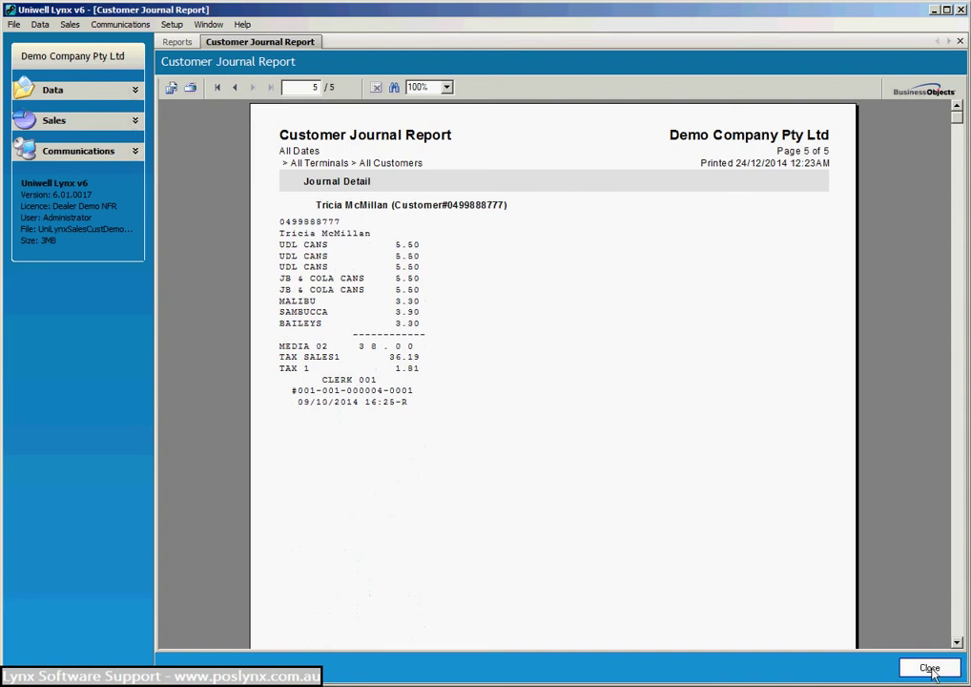
left_click(930, 669)
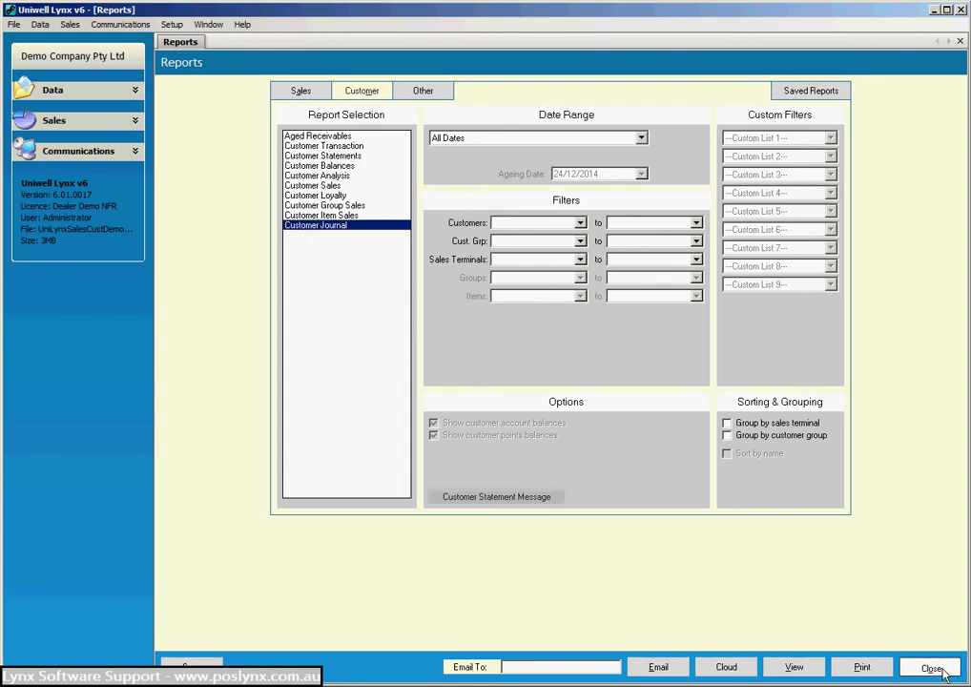
Open Email Customer Statements, tick the first customer then Select All, and close.
left_click(934, 668)
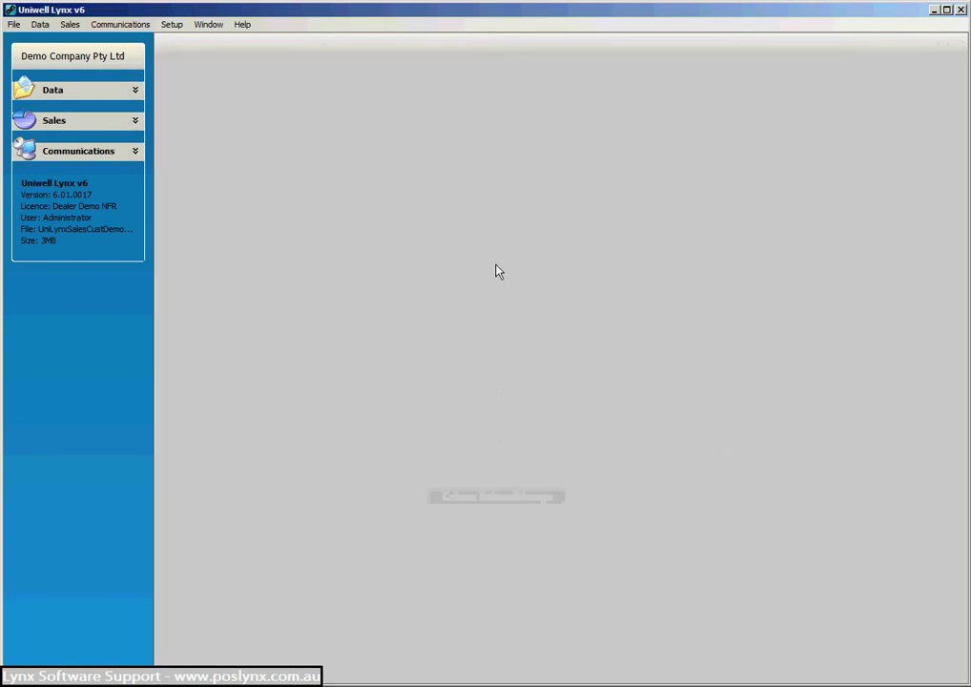
left_click(70, 25)
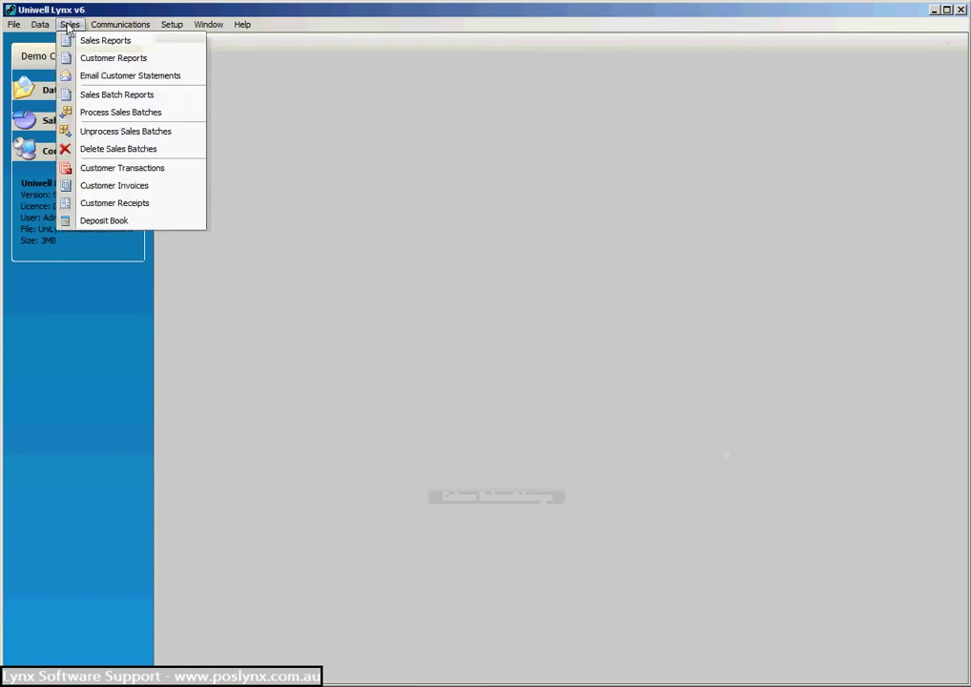
left_click(99, 76)
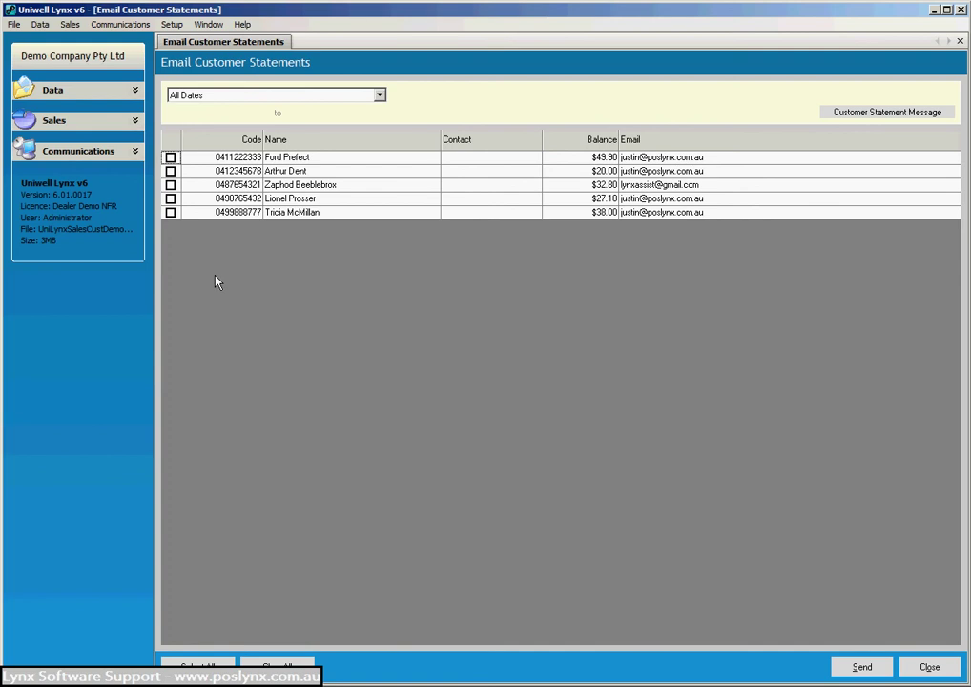
left_click(170, 158)
left_click(197, 664)
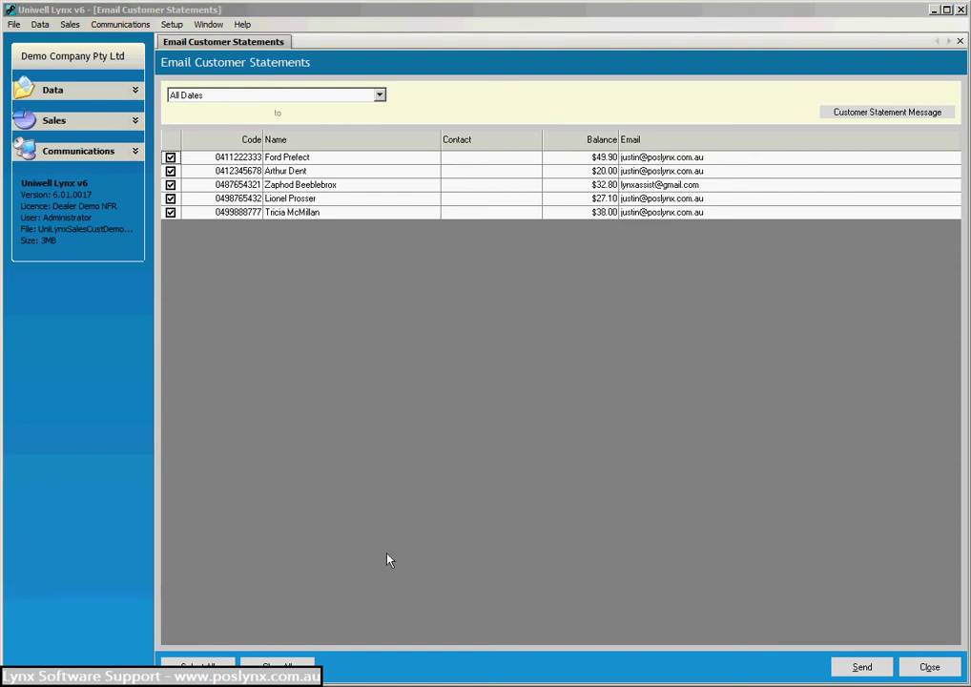
left_click(928, 668)
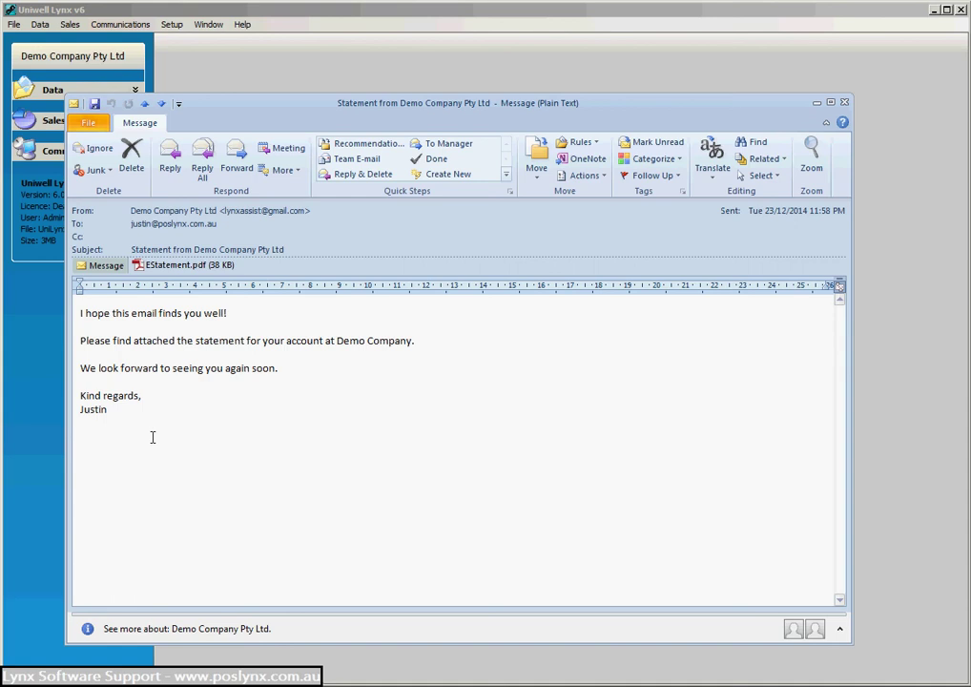
Close the 'Statement from Demo Company Pty Ltd' e-mail carrying EStatement.pdf.
left_click(844, 103)
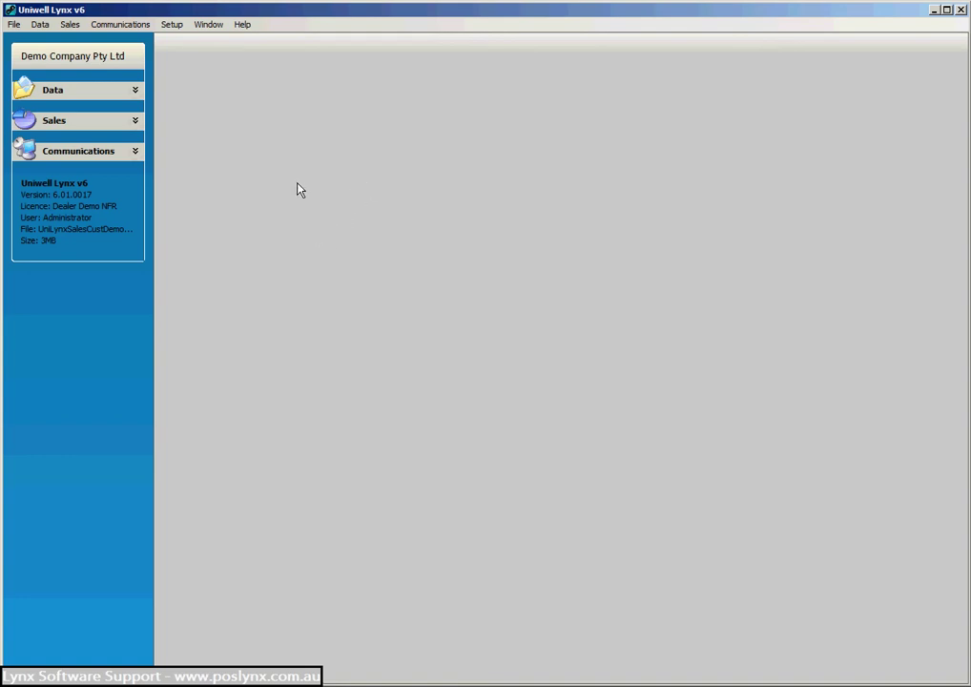
Add a customer transaction with reference 12345 and amount 38.00 for the customer owing $38.00.
left_click(70, 24)
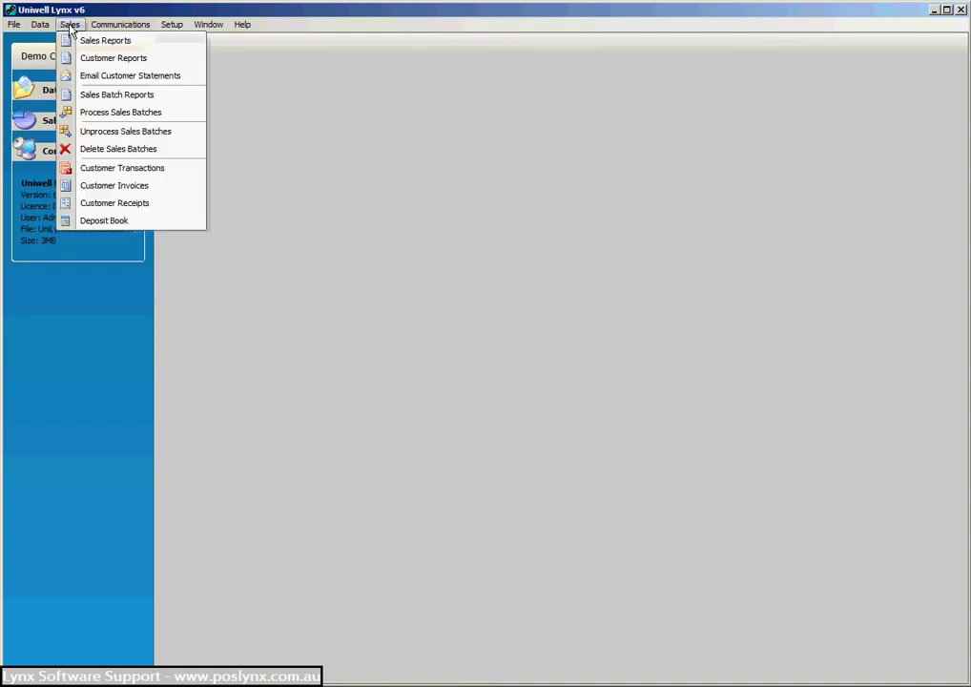
left_click(91, 169)
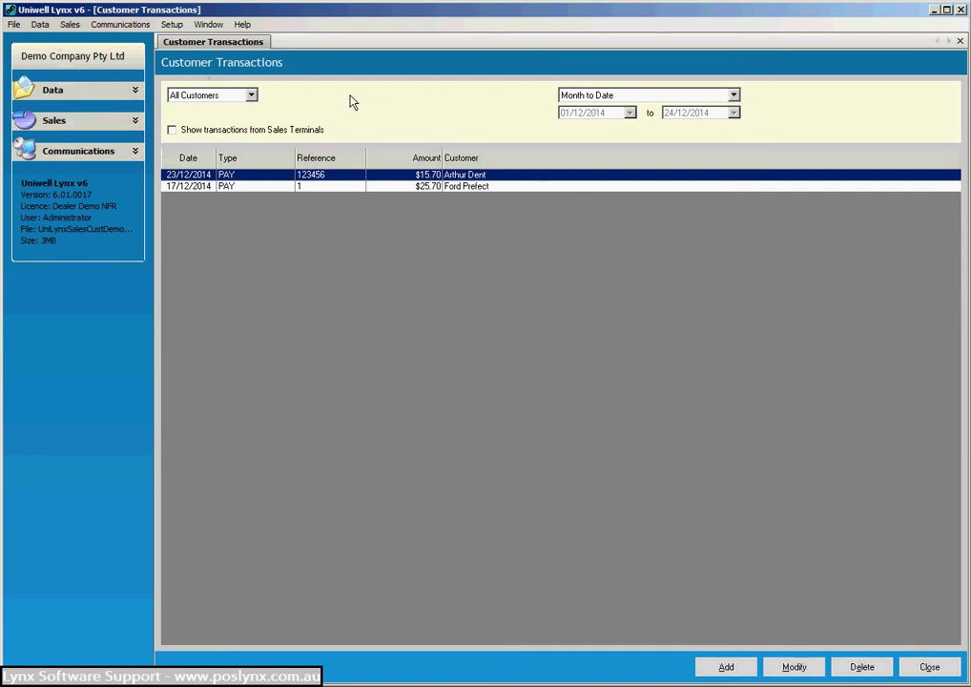
left_click(727, 667)
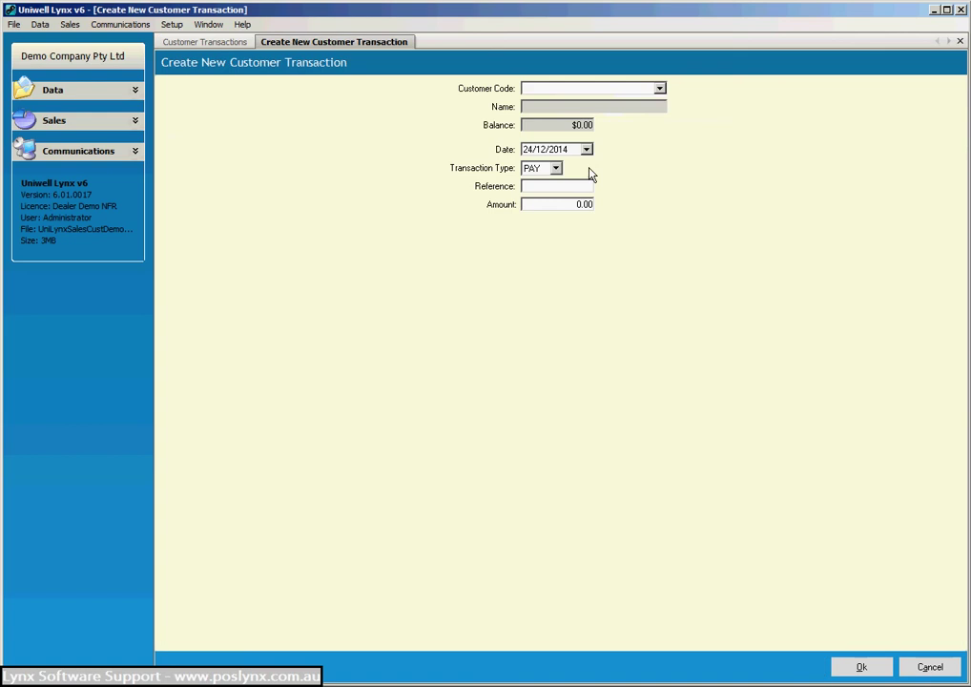
left_click(660, 90)
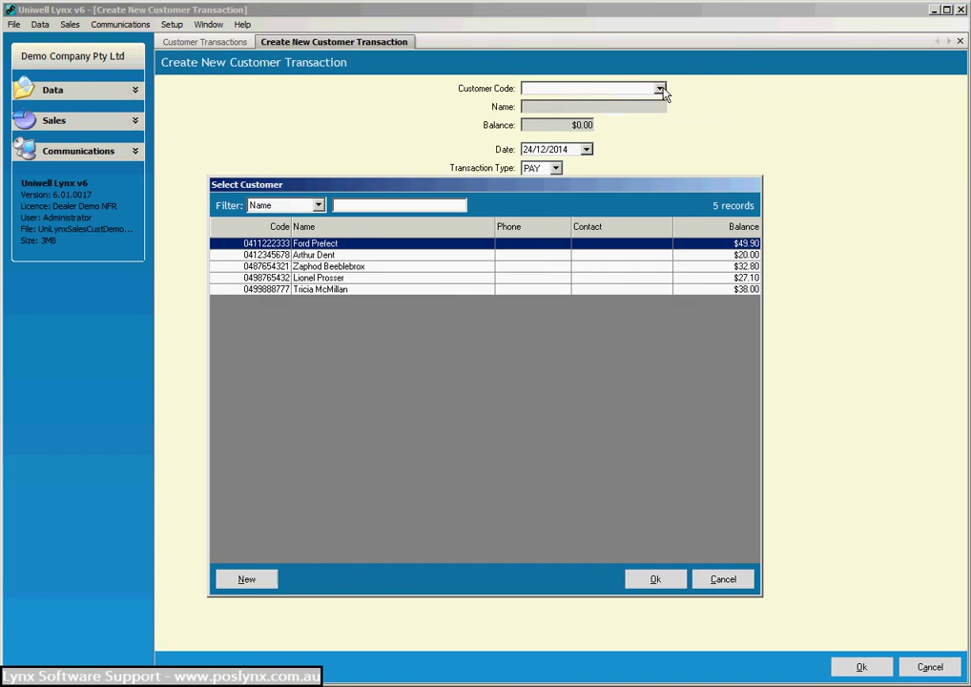
left_click(318, 290)
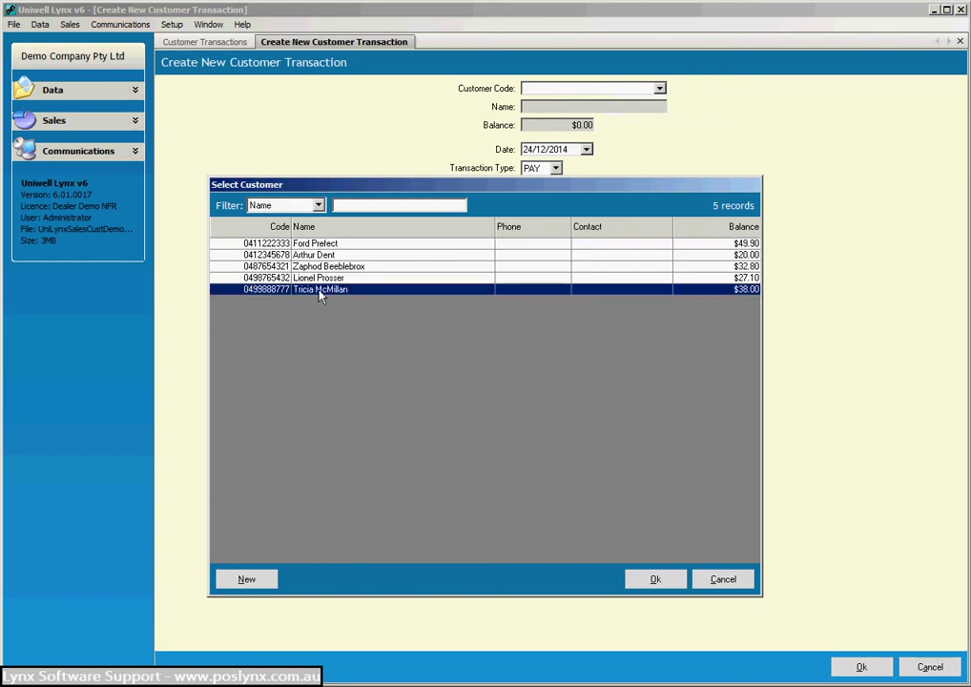
left_click(655, 580)
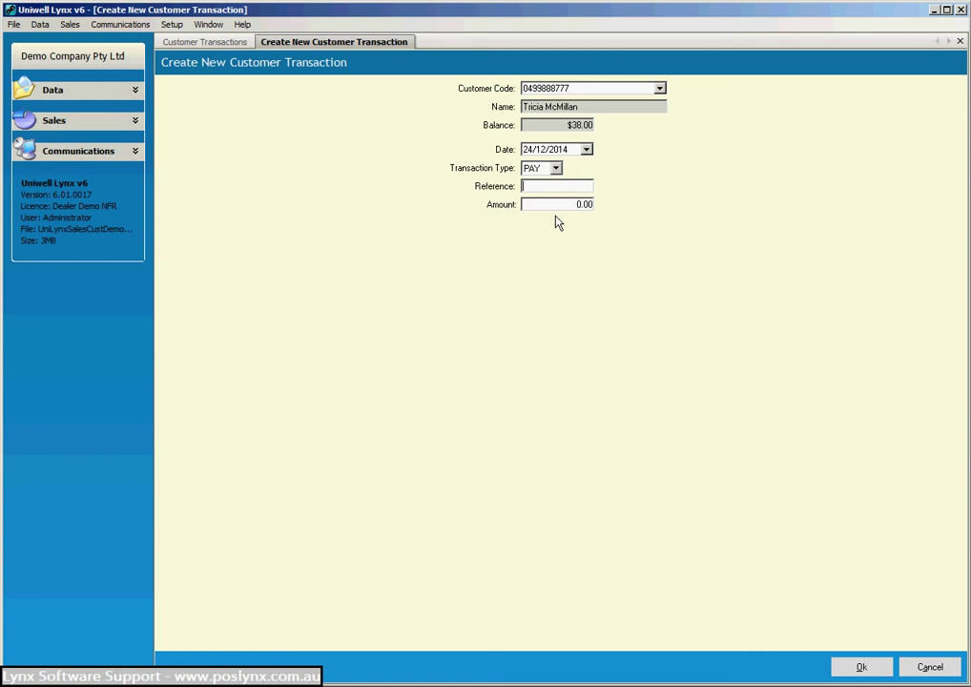
type("12345")
left_click(570, 203)
type("38.00")
left_click(877, 667)
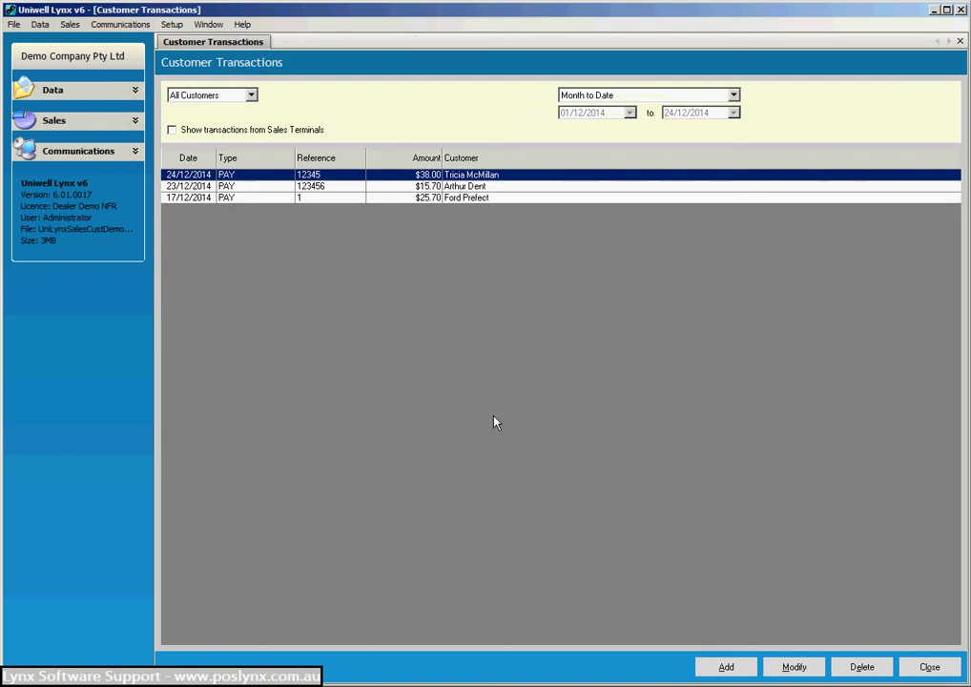
Set up Customer Statements in Customer Reports, filtered to the customer who just paid.
left_click(942, 672)
left_click(81, 25)
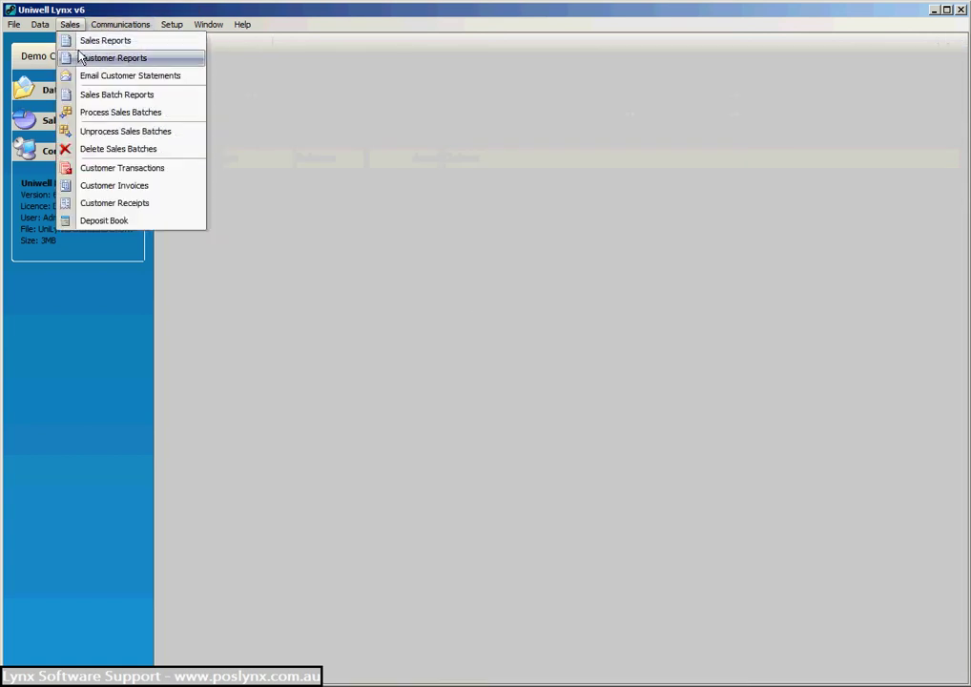
left_click(84, 58)
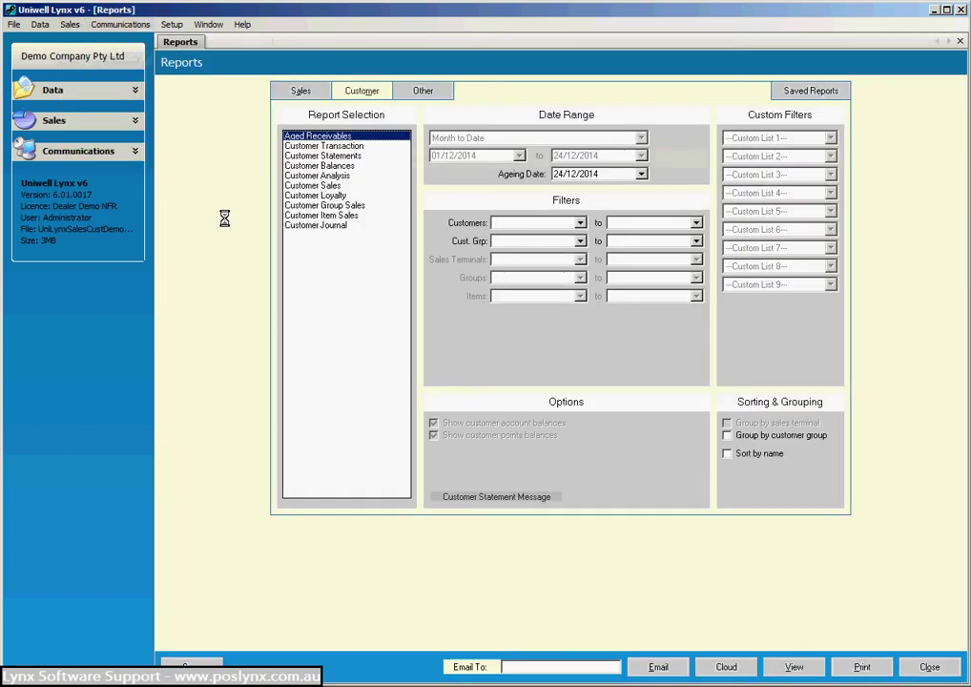
left_click(340, 156)
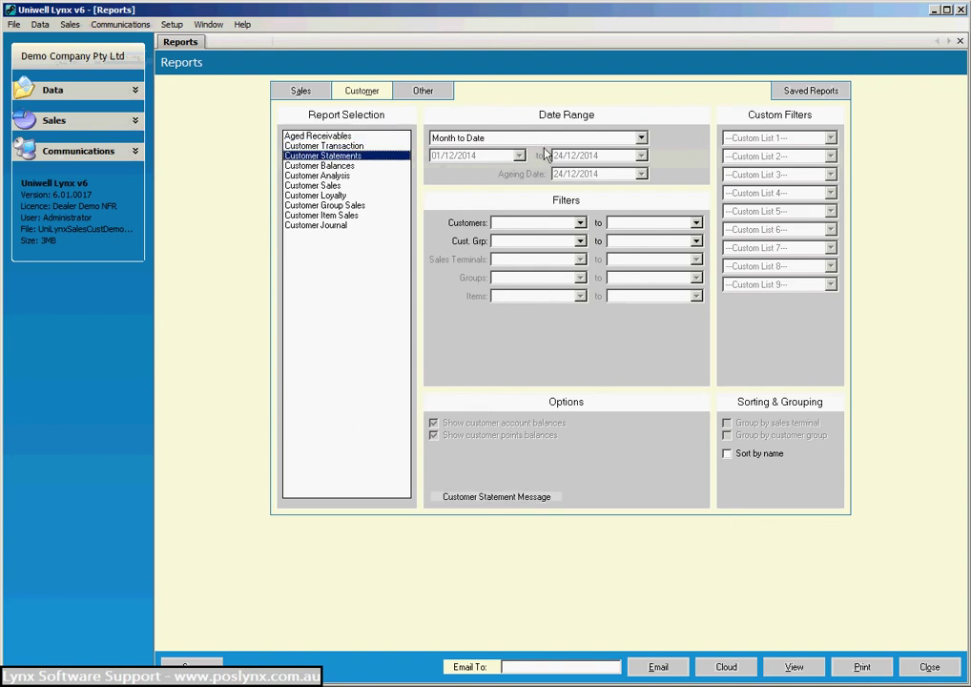
left_click(579, 223)
left_click(321, 291)
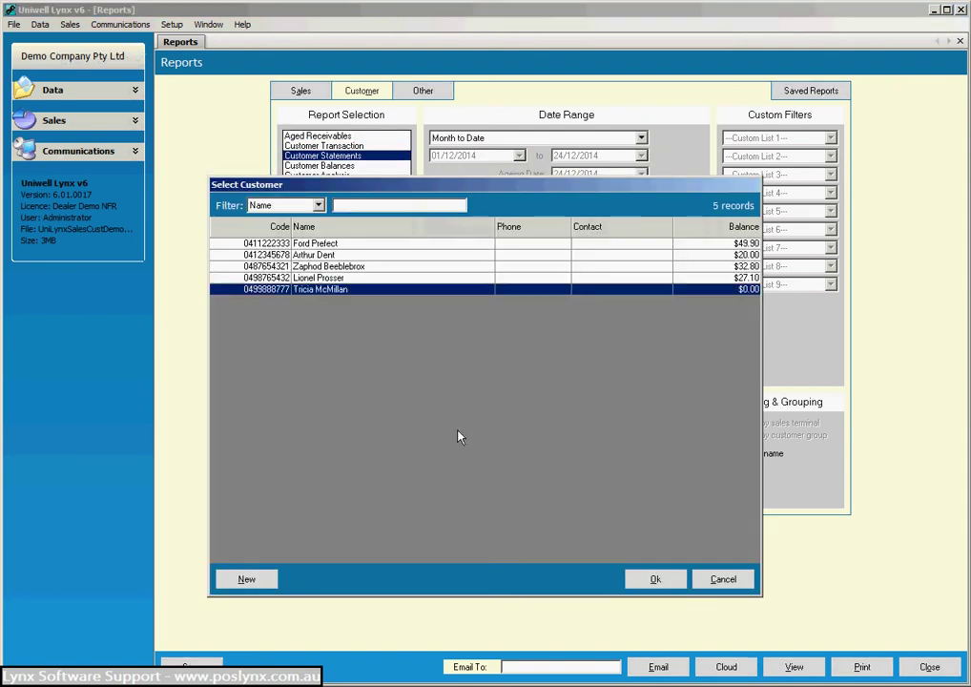
left_click(655, 578)
key("Tab")
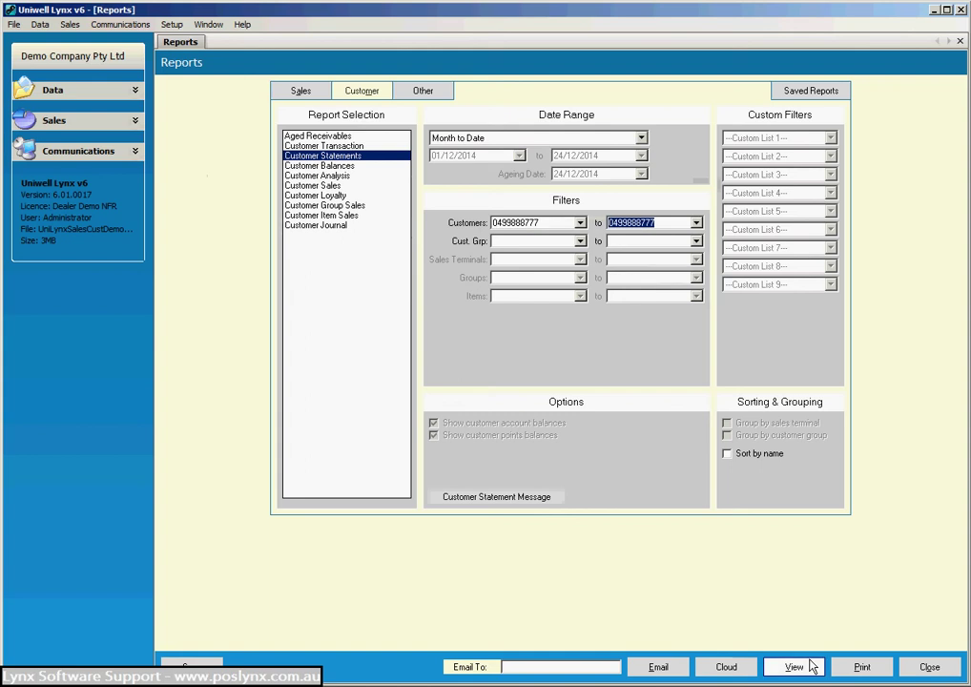
Preview the statement showing the $38.00 payment and $0.00 balance, then close Reports.
left_click(795, 667)
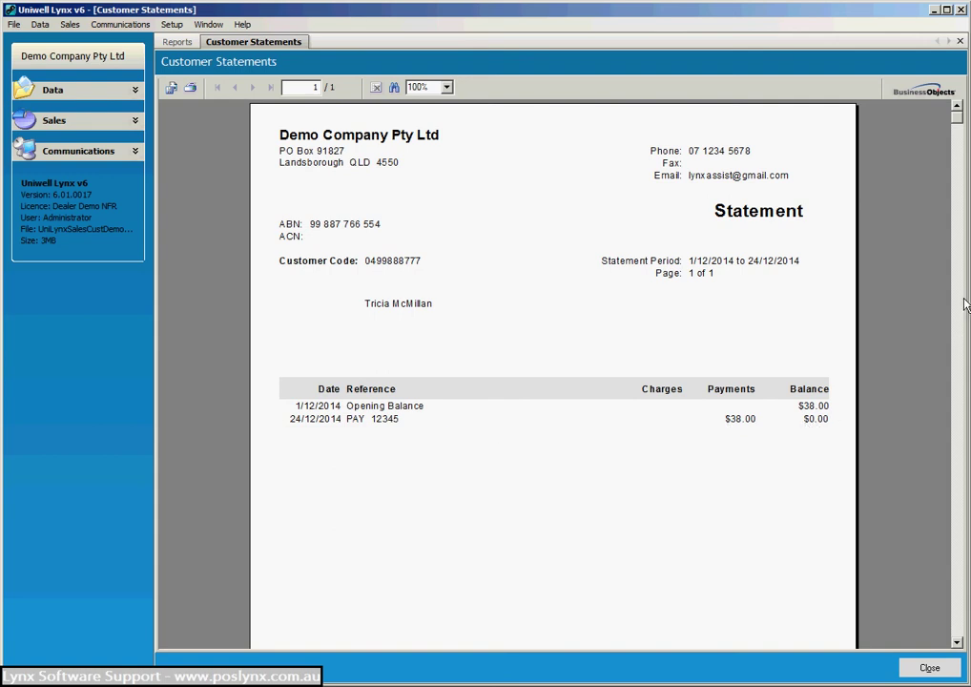
left_click_drag(954, 116, 955, 113)
left_click(928, 666)
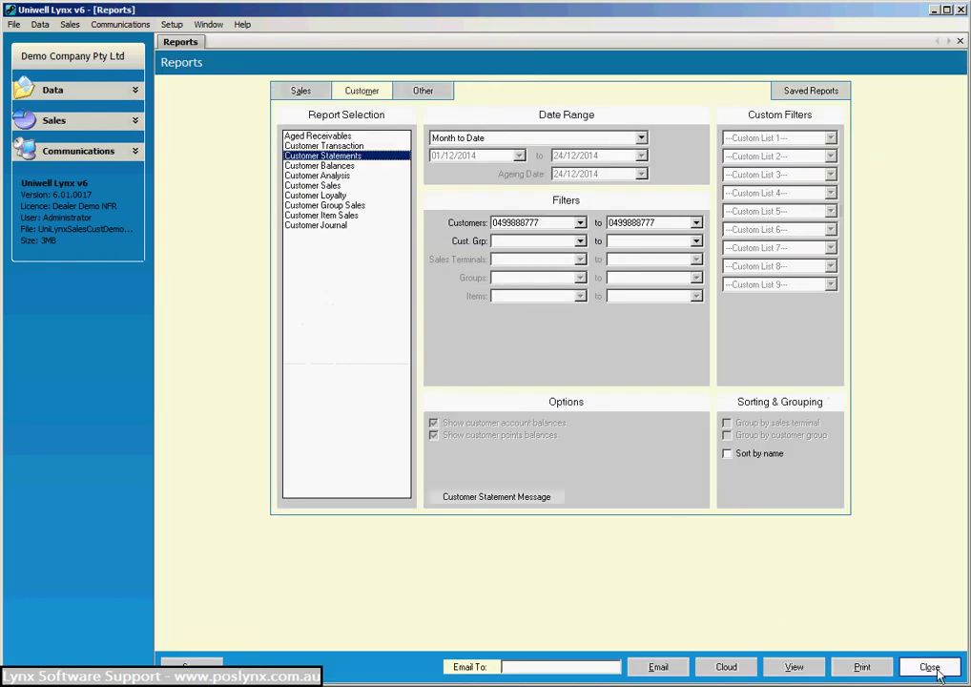
left_click(938, 669)
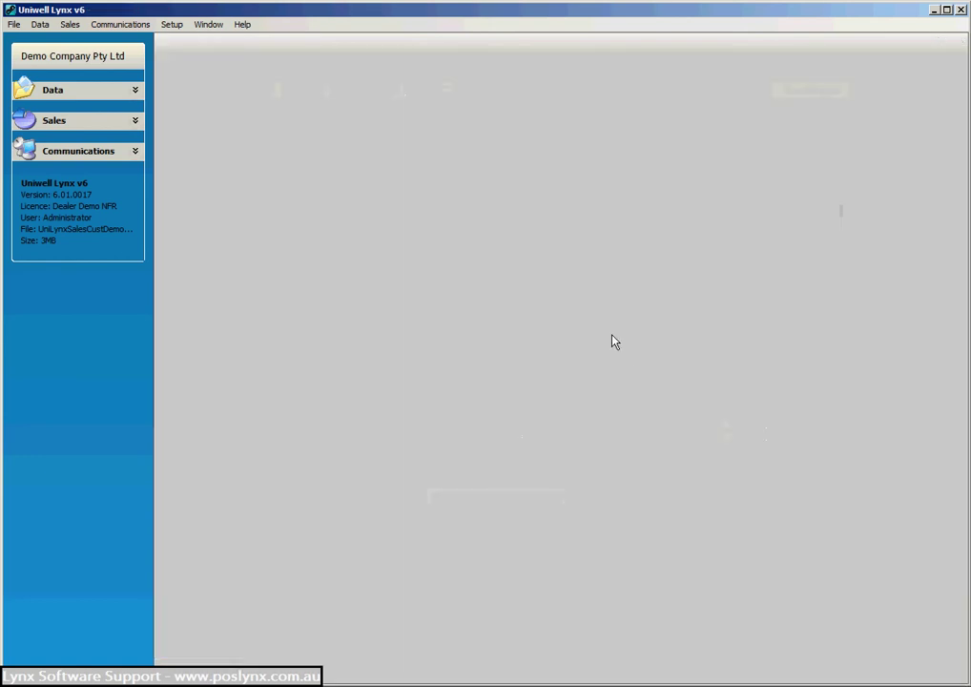